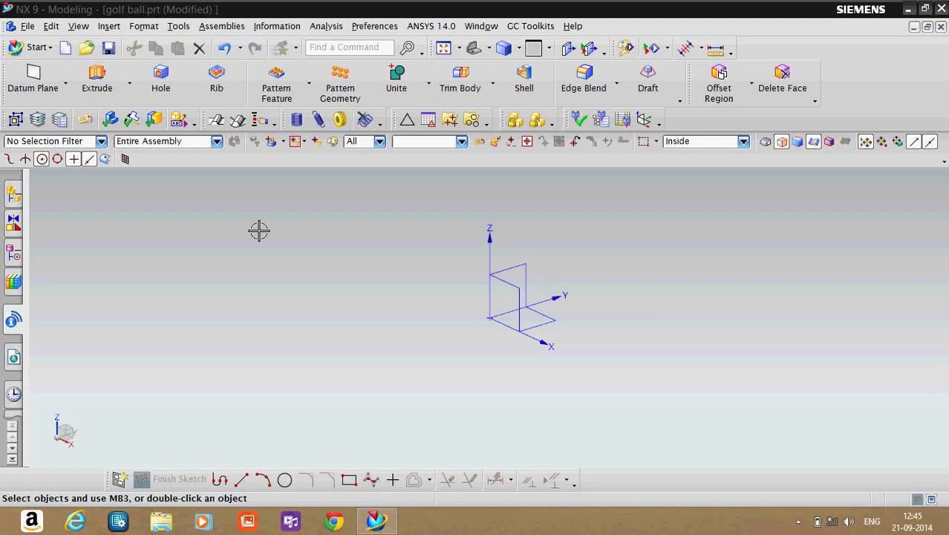
# Switch from Extrude to Revolve and start a new sketch on the XY plane
pyautogui.click(130, 84)
pyautogui.click(111, 131)
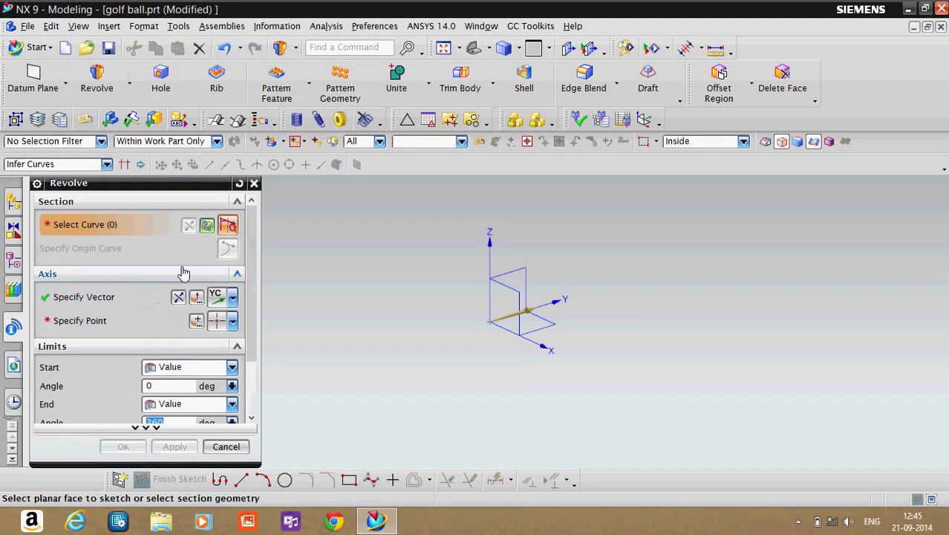
pyautogui.click(206, 230)
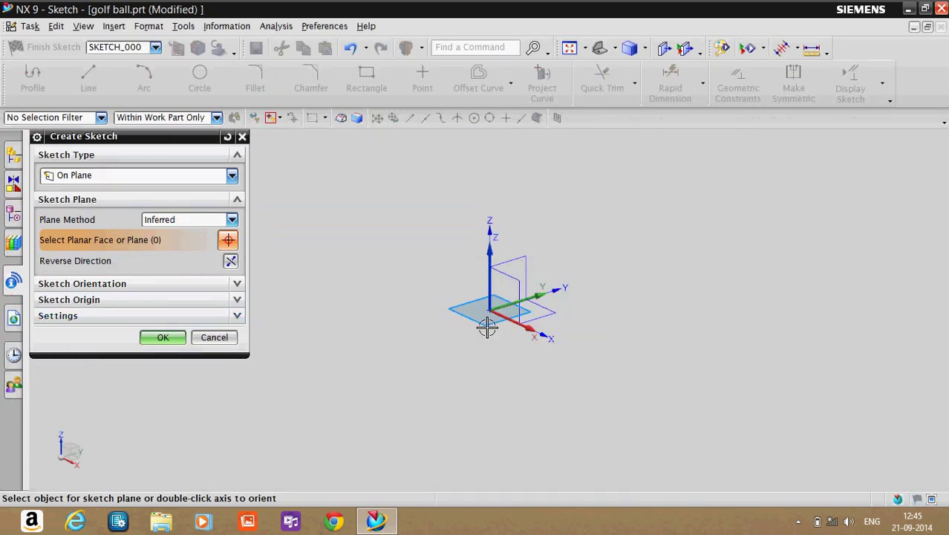
pyautogui.click(172, 341)
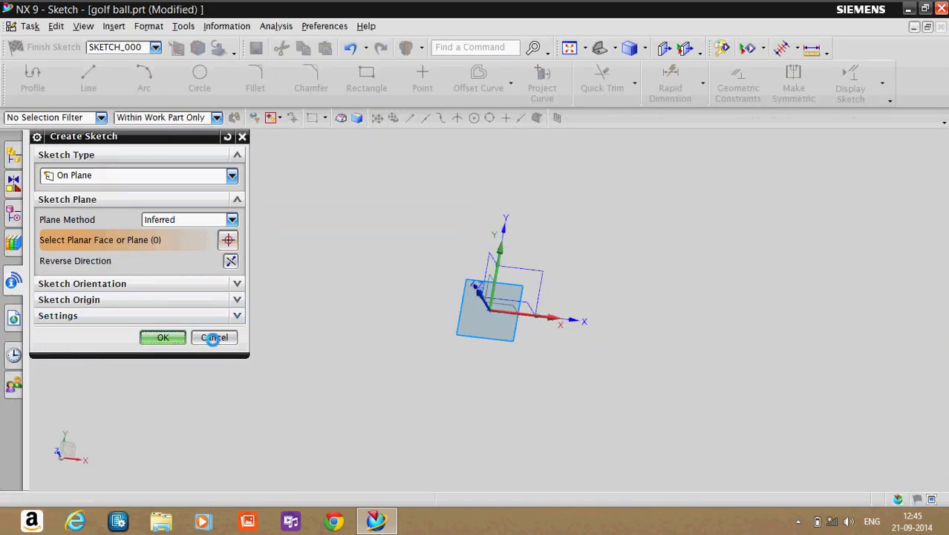
# Draw a 500-diameter circle centred on the sketch origin
pyautogui.click(199, 78)
pyautogui.click(496, 320)
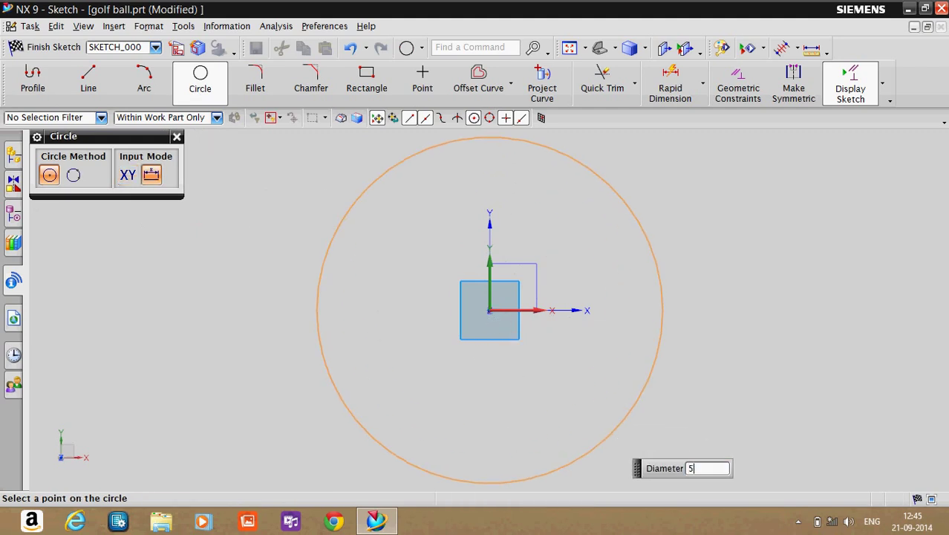
pyautogui.write('00')
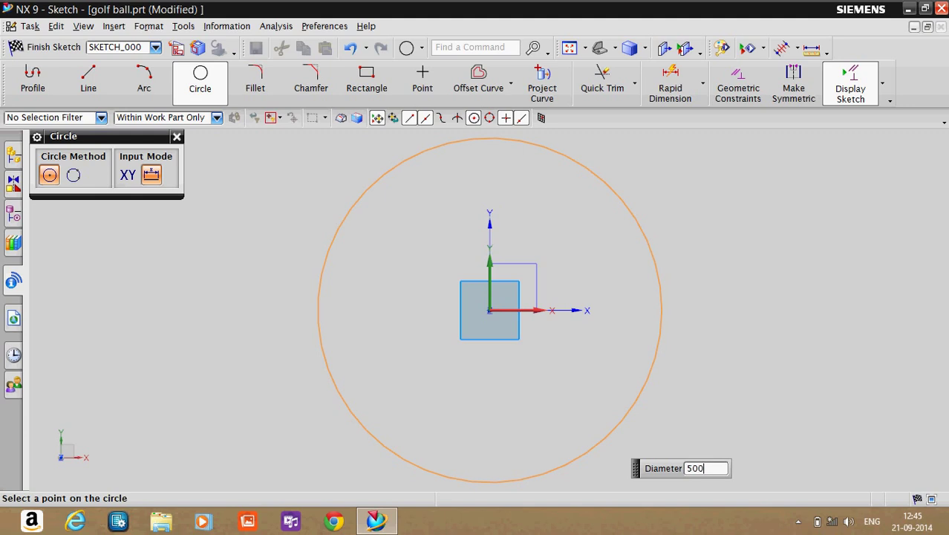
pyautogui.press('Return')
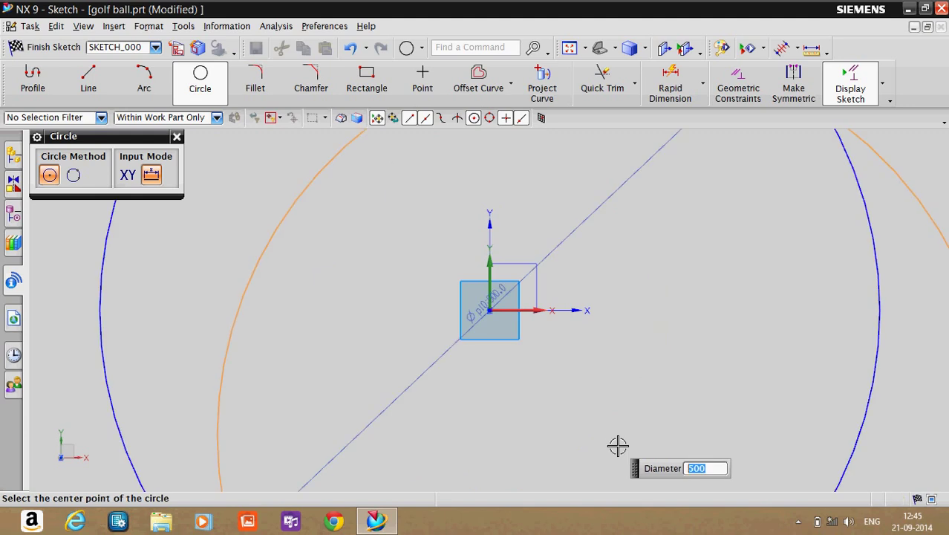
pyautogui.rightClick(618, 443)
pyautogui.click(624, 131)
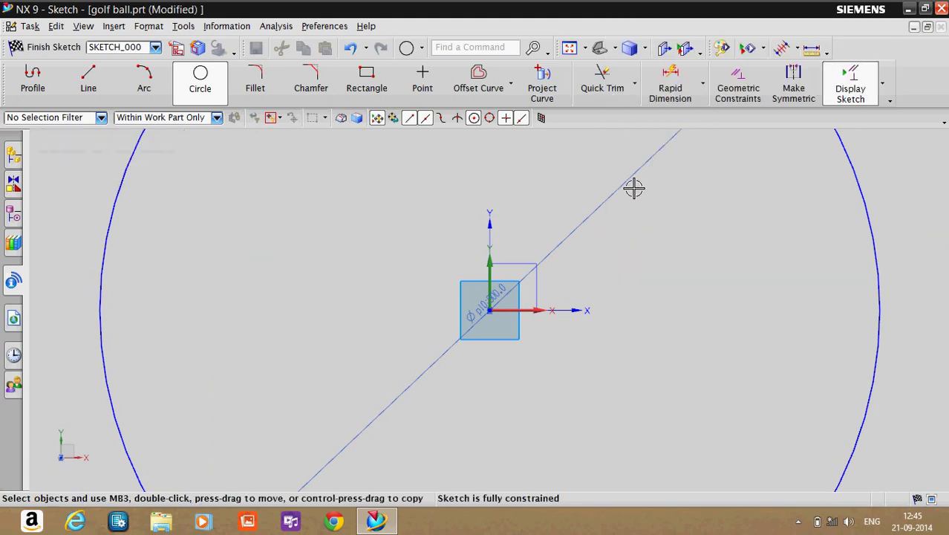
# Fit the circle in view and finish the sketch, returning to Revolve
pyautogui.rightClick(647, 303)
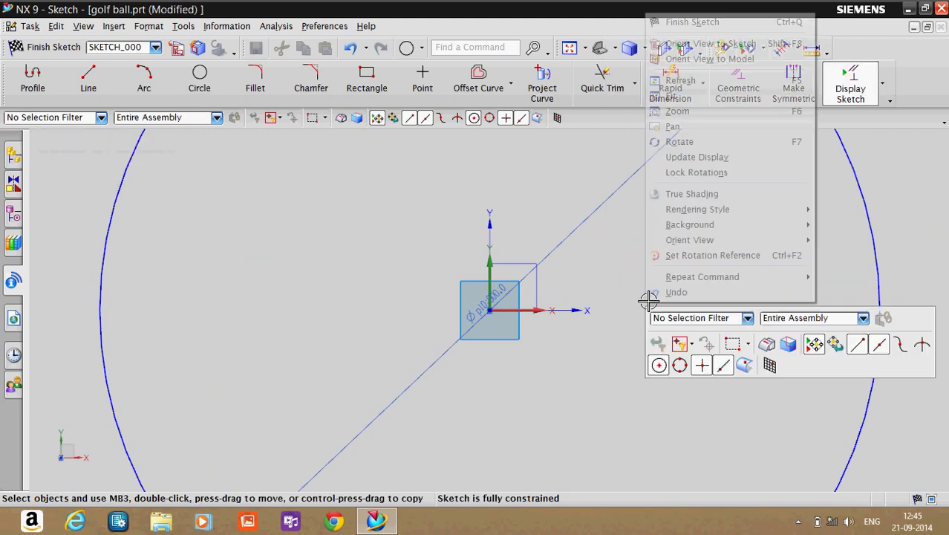
pyautogui.click(676, 97)
pyautogui.rightClick(636, 387)
pyautogui.click(659, 134)
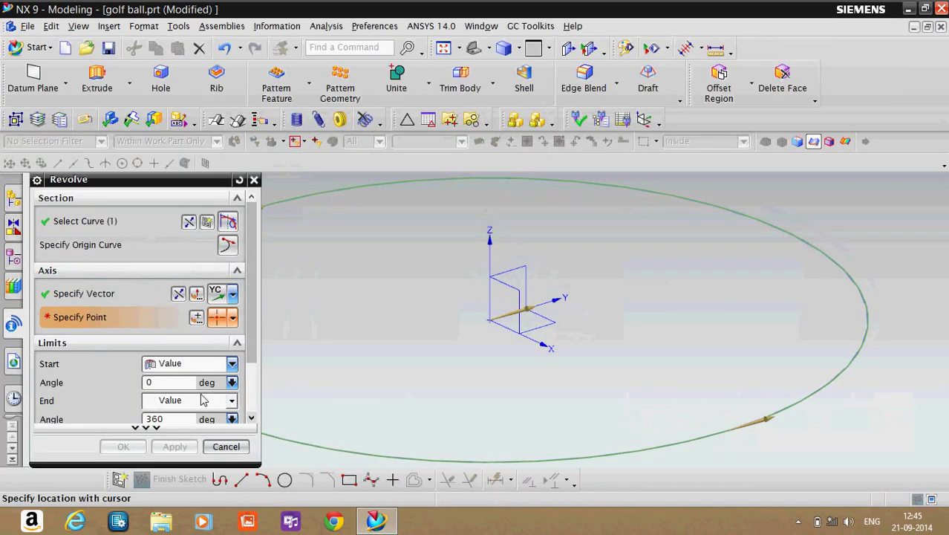
# Set the YC revolve axis through point 0,0,0 and create the 360° sphere
pyautogui.click(196, 319)
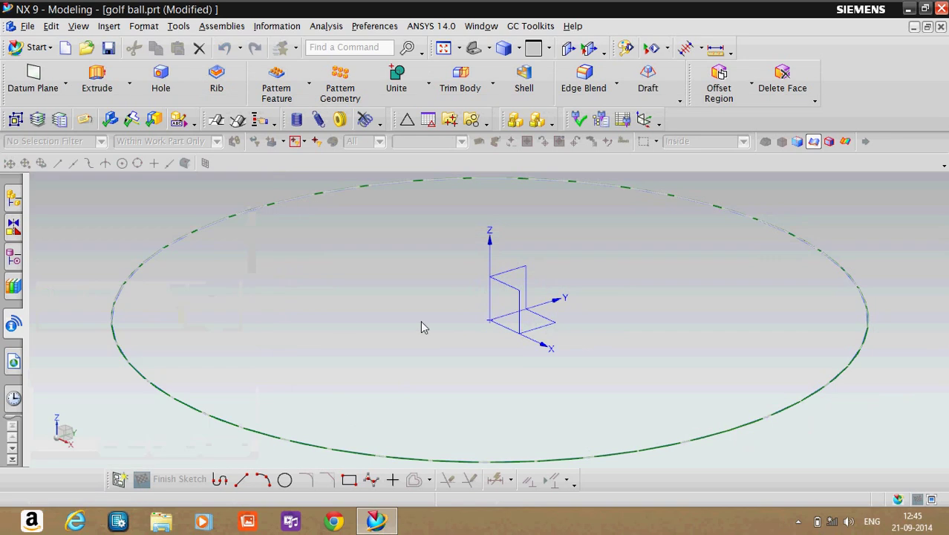
pyautogui.click(499, 328)
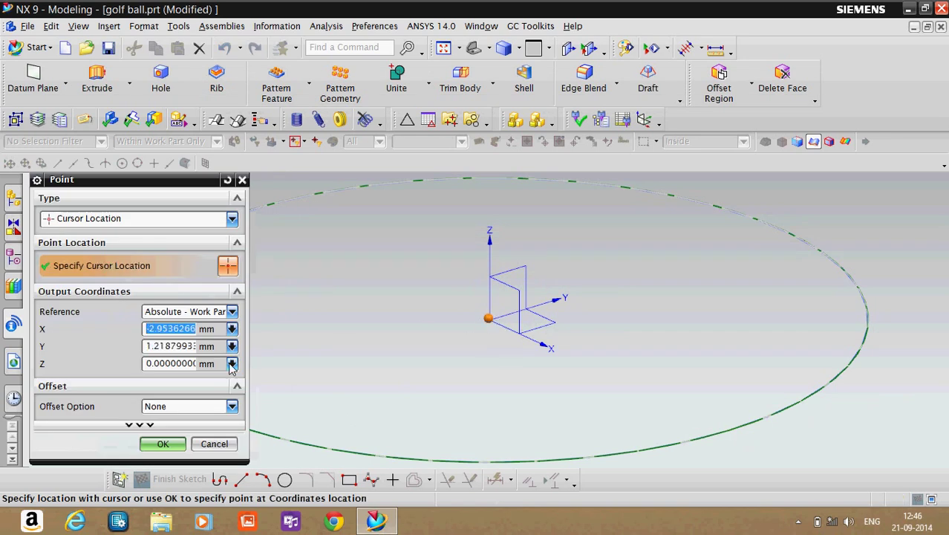
pyautogui.write('0')
pyautogui.press('Tab')
pyautogui.write('0')
pyautogui.click(146, 445)
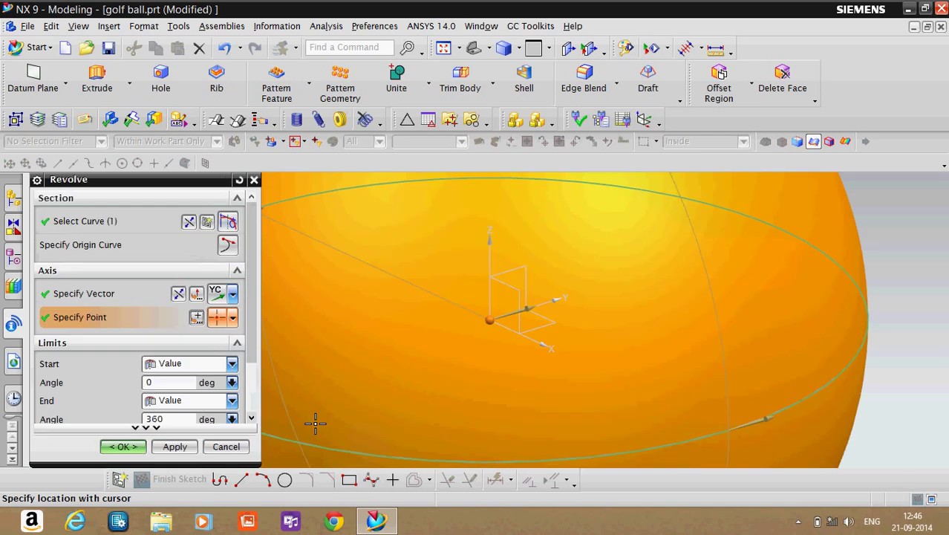
pyautogui.click(141, 449)
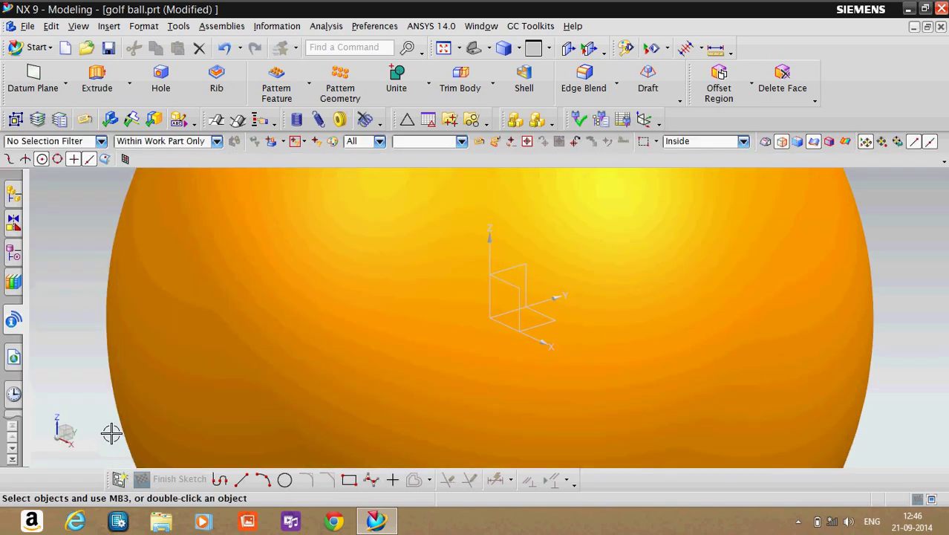
# Fit the whole sphere in the view
pyautogui.rightClick(104, 425)
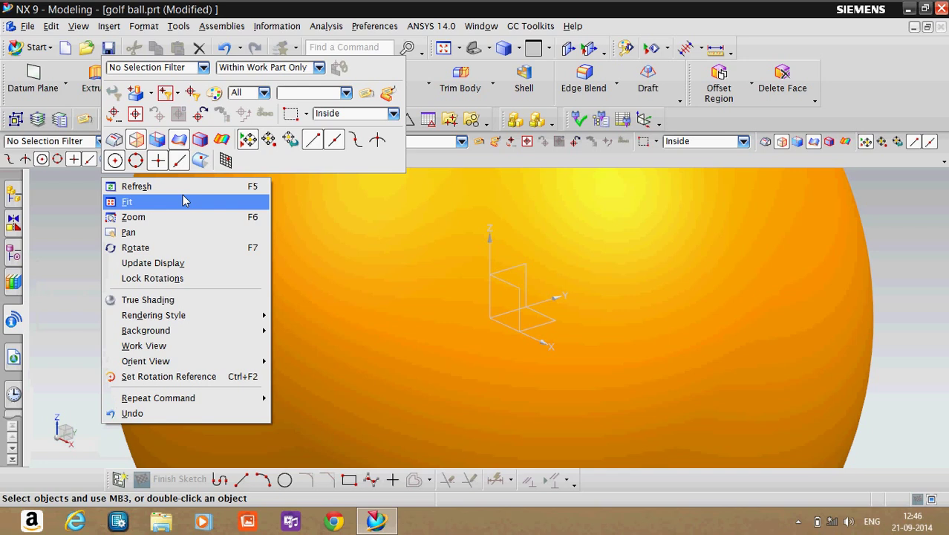
pyautogui.click(186, 201)
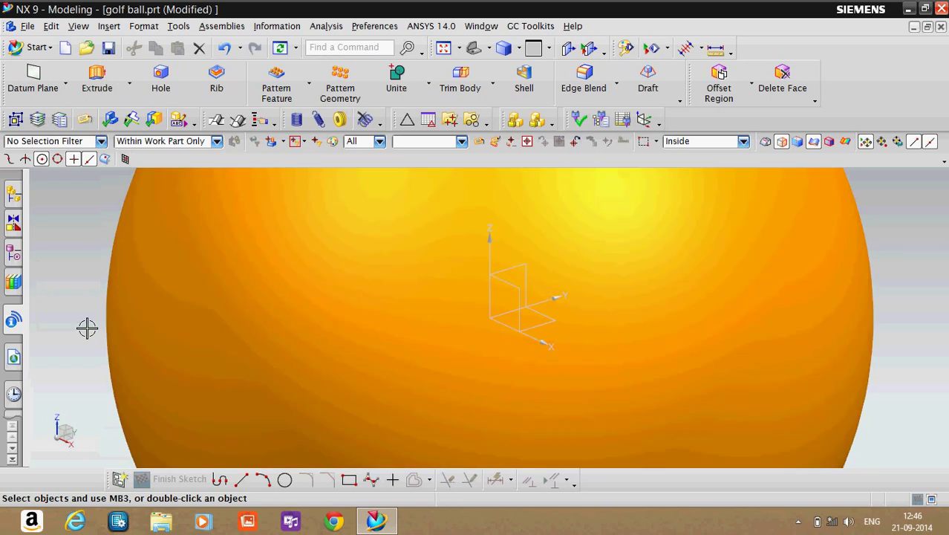
pyautogui.rightClick(87, 328)
pyautogui.click(111, 110)
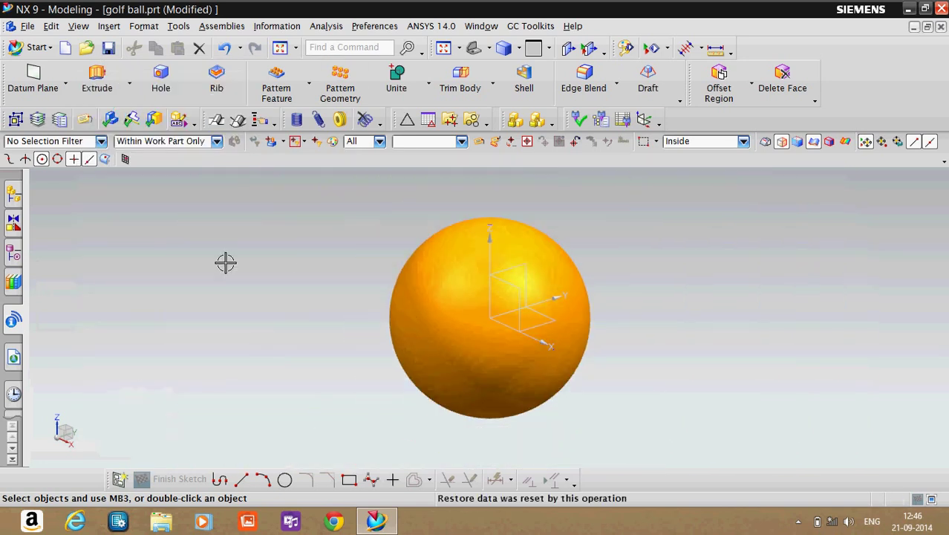
pyautogui.click(109, 27)
pyautogui.moveTo(143, 142)
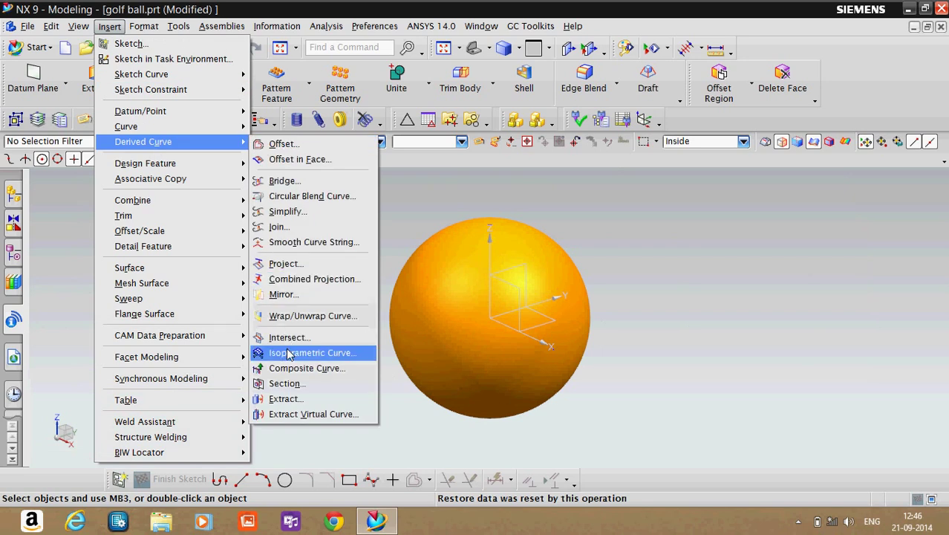
# Create one U-direction isoparametric curve on the sphere face around the equator
pyautogui.click(286, 353)
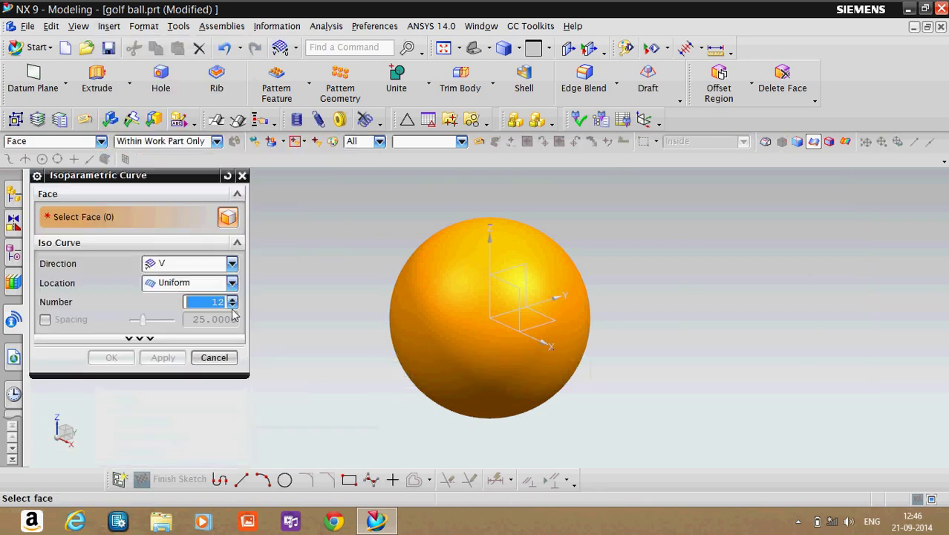
pyautogui.click(230, 265)
pyautogui.click(218, 281)
pyautogui.doubleClick(233, 305)
pyautogui.doubleClick(232, 305)
pyautogui.click(233, 300)
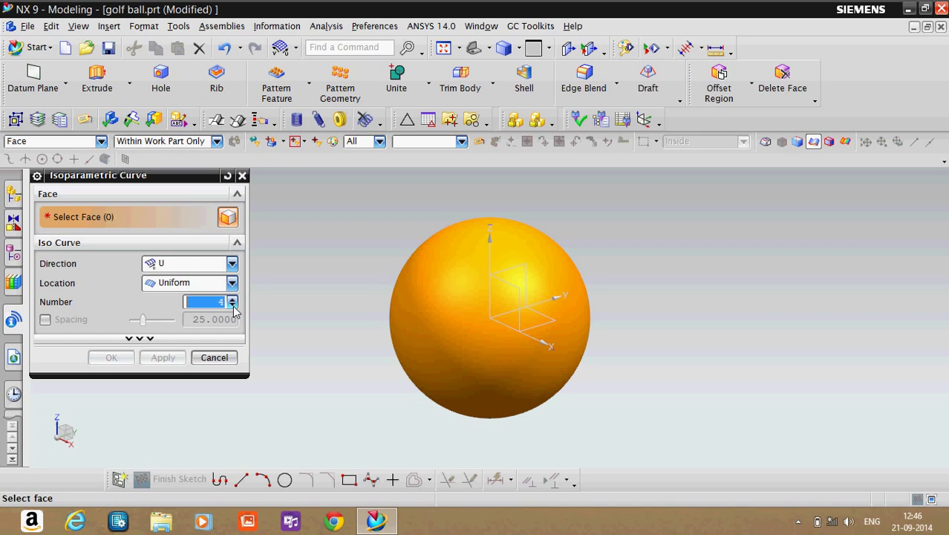
pyautogui.click(232, 306)
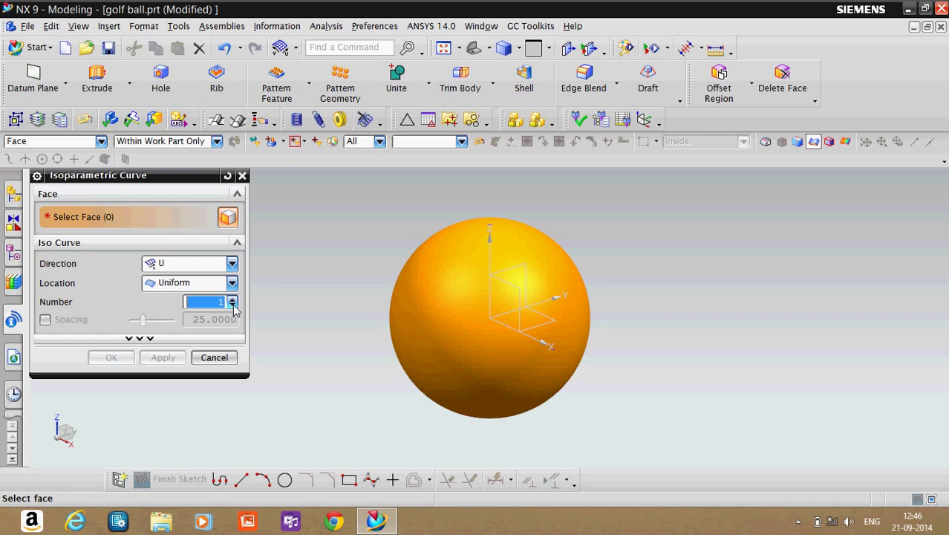
pyautogui.click(433, 322)
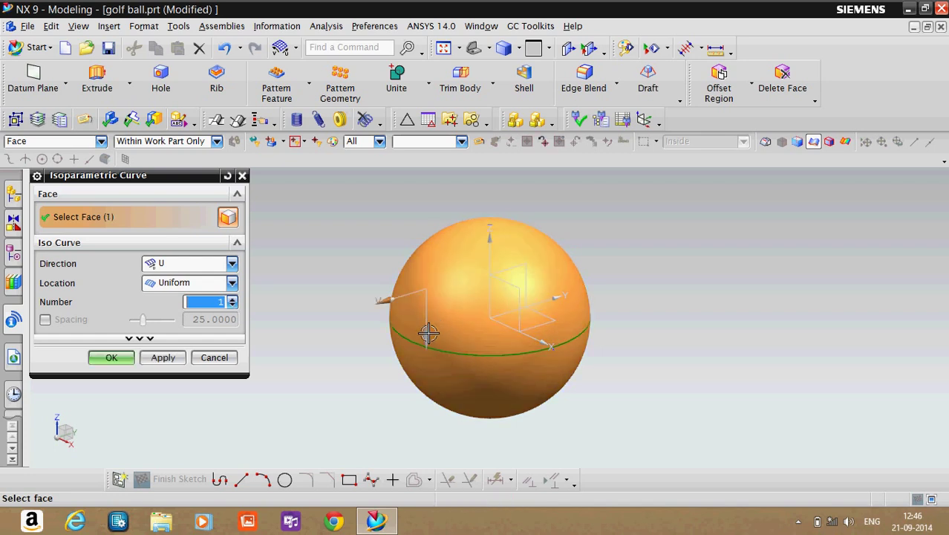
pyautogui.click(111, 358)
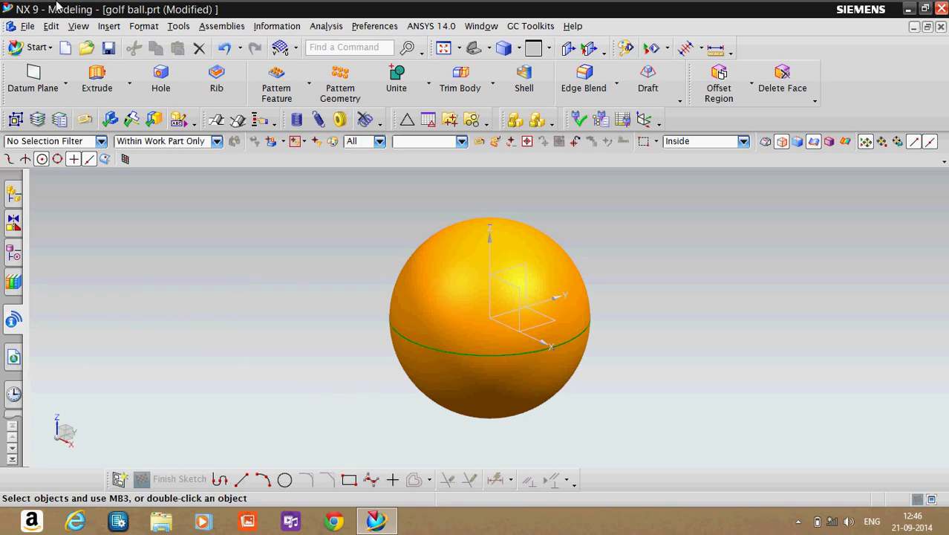
# Add 12 uniformly spaced V-direction isoparametric curves on the sphere face
pyautogui.click(107, 27)
pyautogui.moveTo(142, 142)
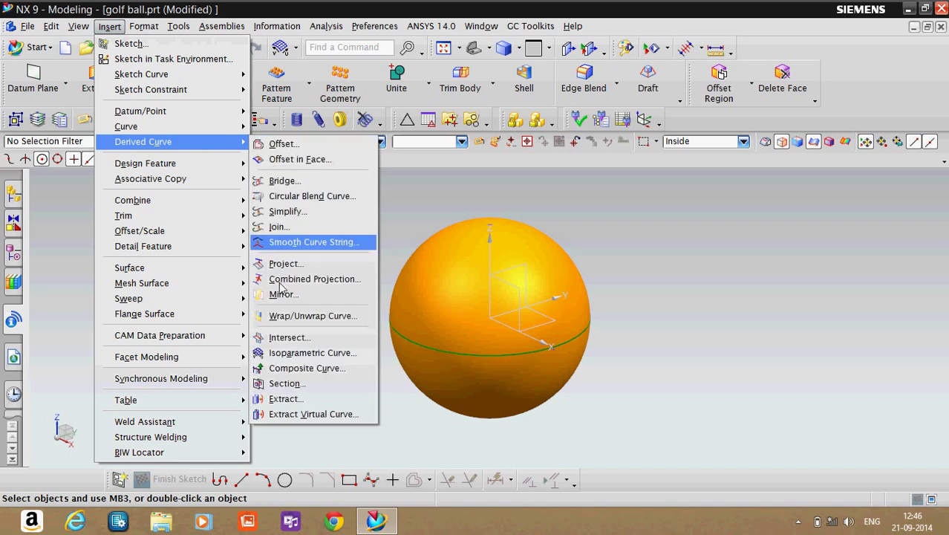
pyautogui.click(303, 352)
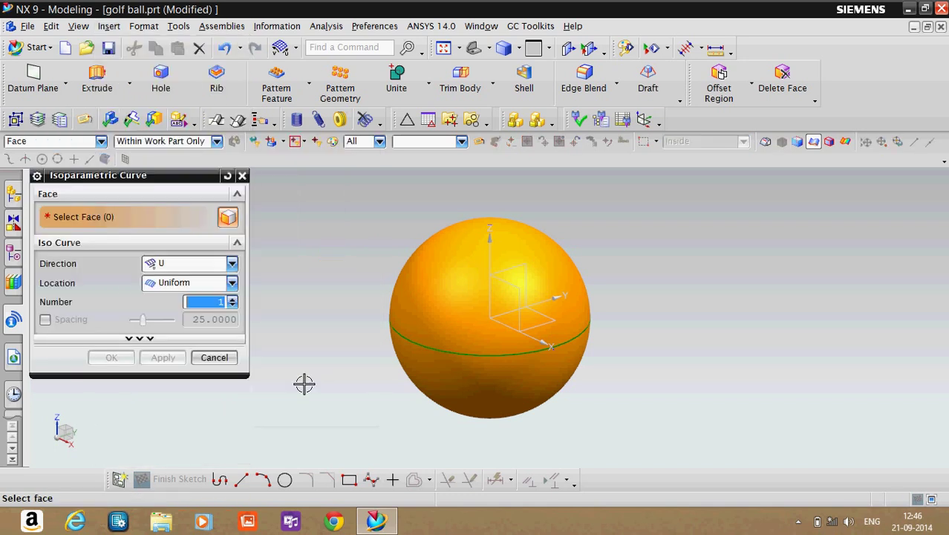
pyautogui.click(233, 263)
pyautogui.click(232, 293)
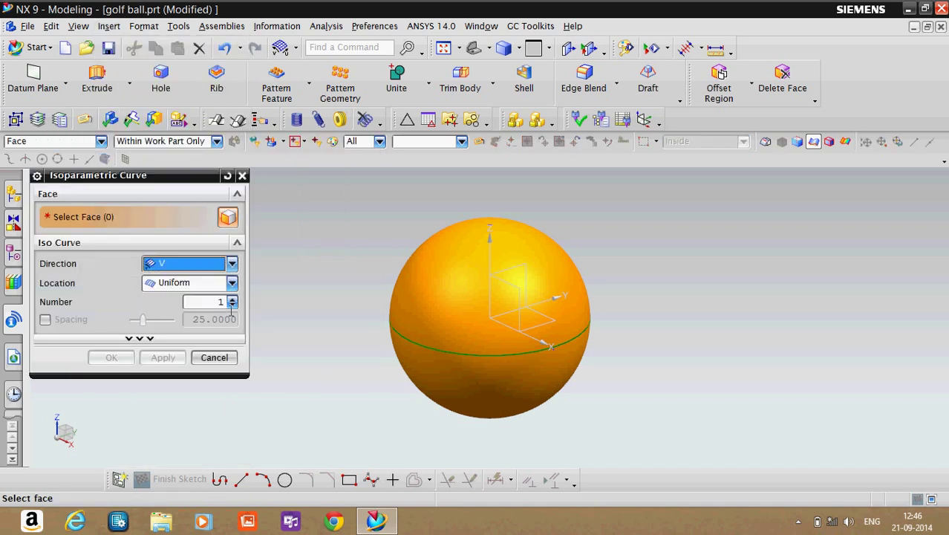
pyautogui.doubleClick(232, 300)
pyautogui.tripleClick(232, 299)
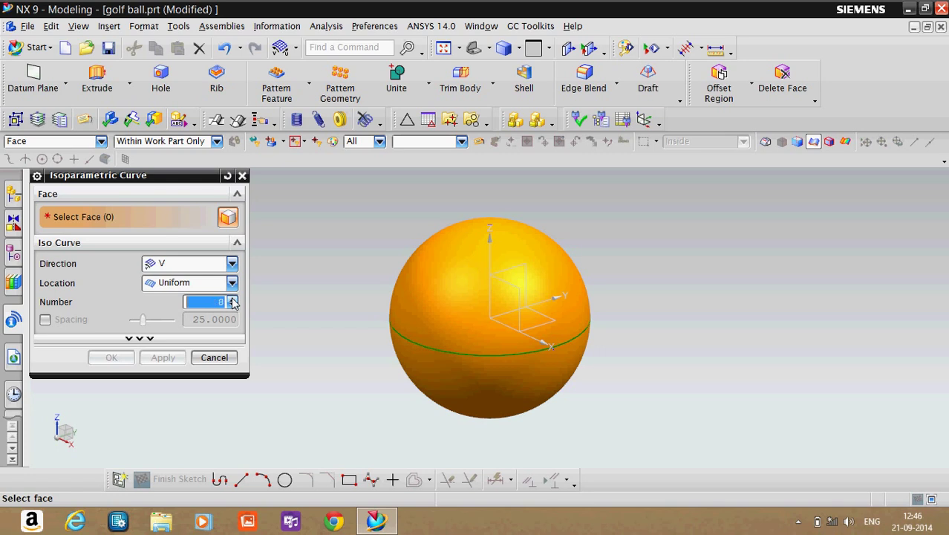
pyautogui.click(232, 299)
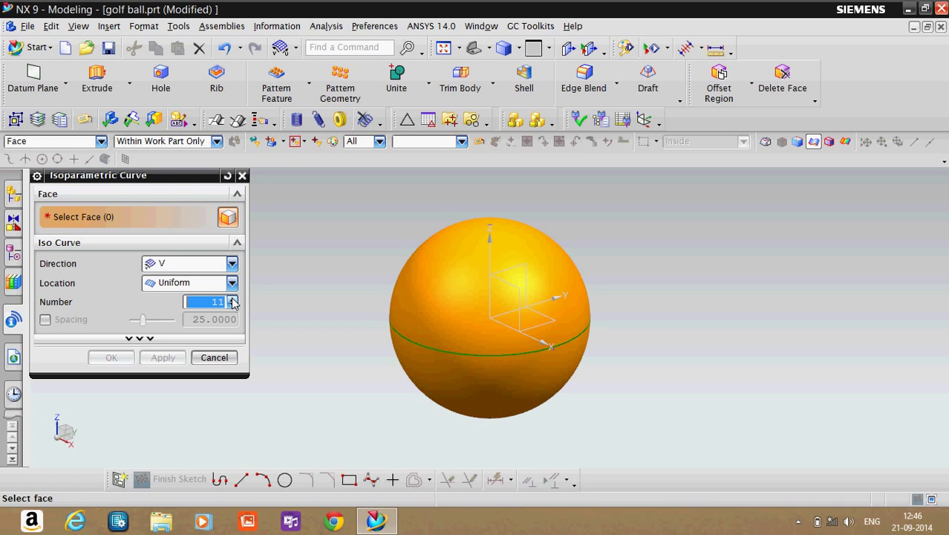
pyautogui.click(440, 329)
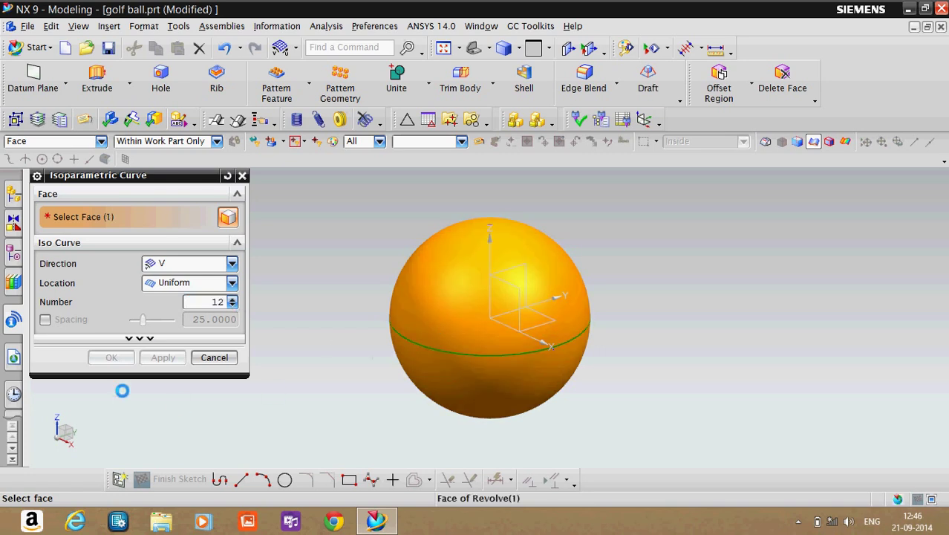
pyautogui.click(113, 360)
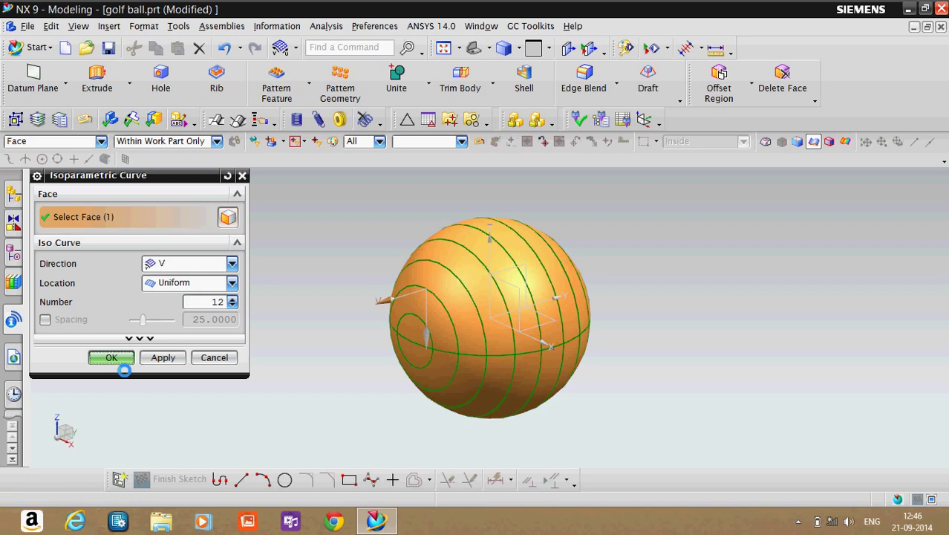
pyautogui.moveTo(777, 320)
pyautogui.mouseDown(button='middle')
pyautogui.moveTo(709, 292)
pyautogui.moveTo(675, 322)
pyautogui.mouseUp(button='middle')
# Start a Sphere feature and enter 25 for the YC centre coordinate
pyautogui.click(109, 26)
pyautogui.moveTo(145, 164)
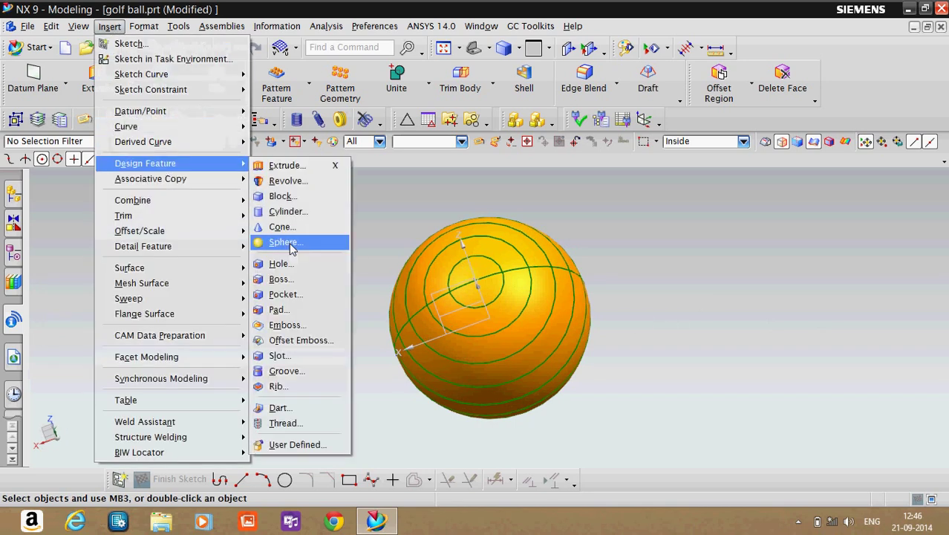
pyautogui.click(291, 243)
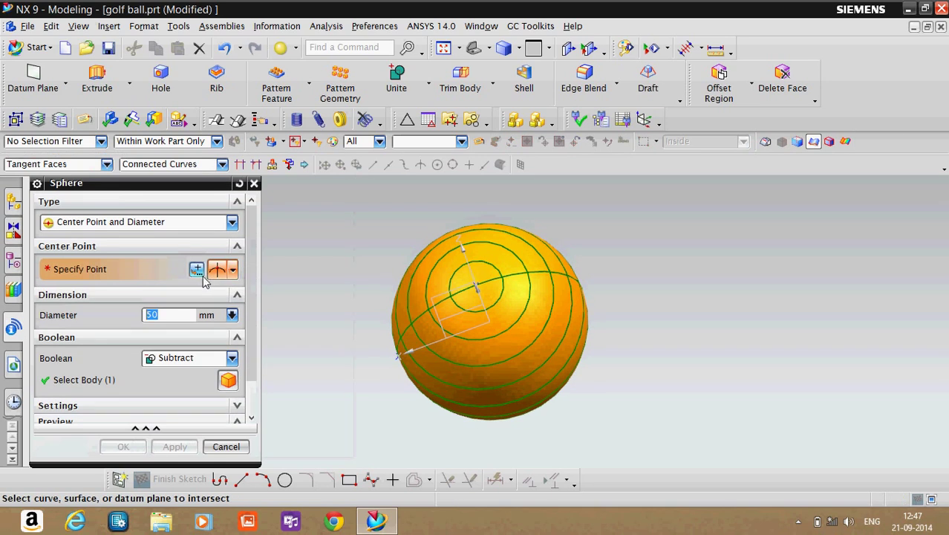
pyautogui.click(199, 273)
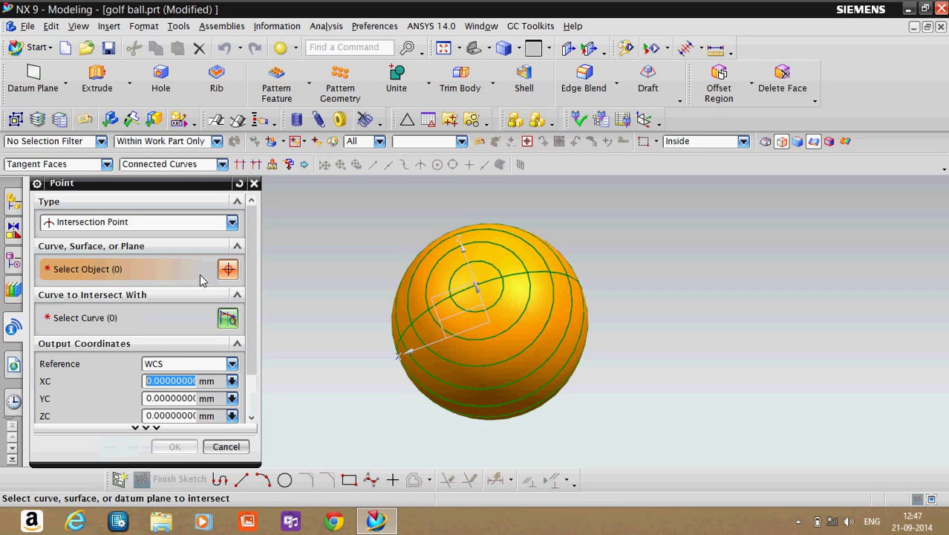
pyautogui.press('Tab')
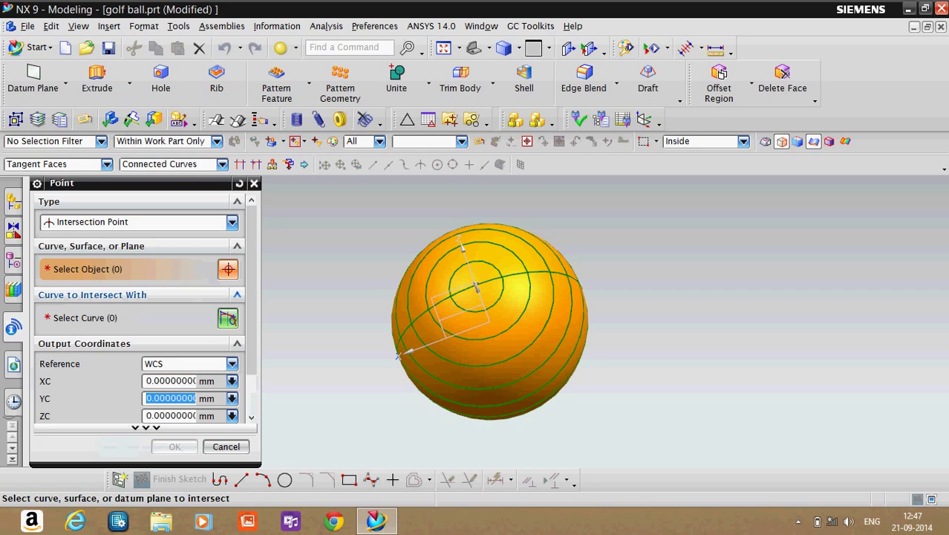
pyautogui.write('250')
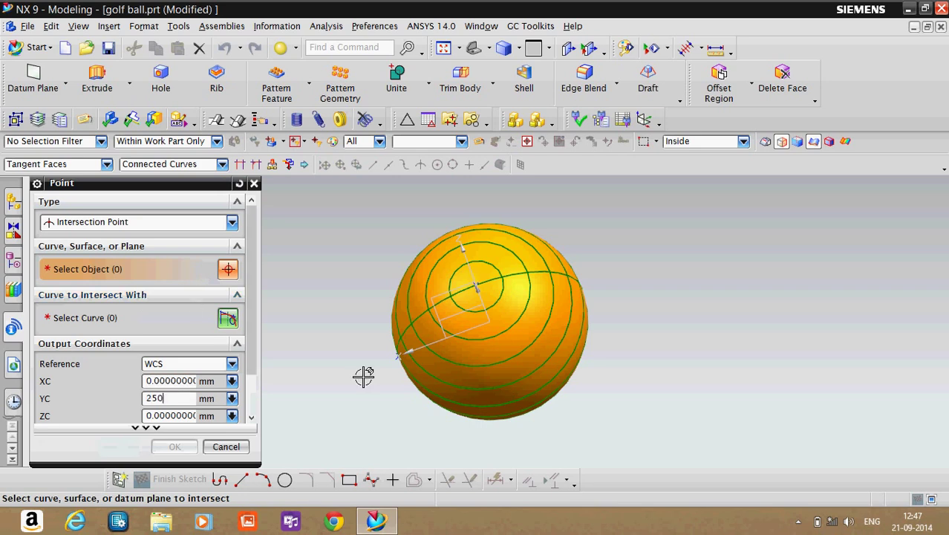
pyautogui.click(479, 308)
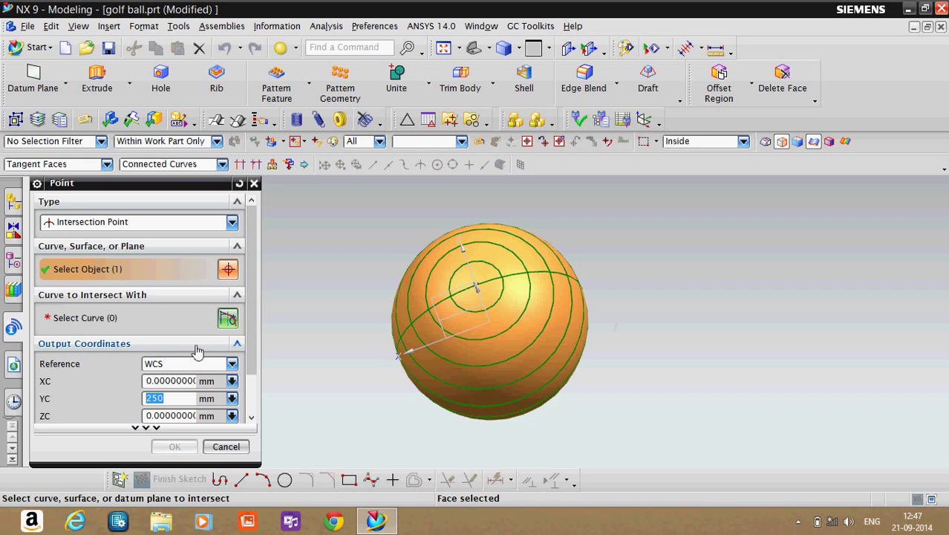
# Try existing-point and intersection-point centre types, then abandon the Point dialog
pyautogui.click(232, 222)
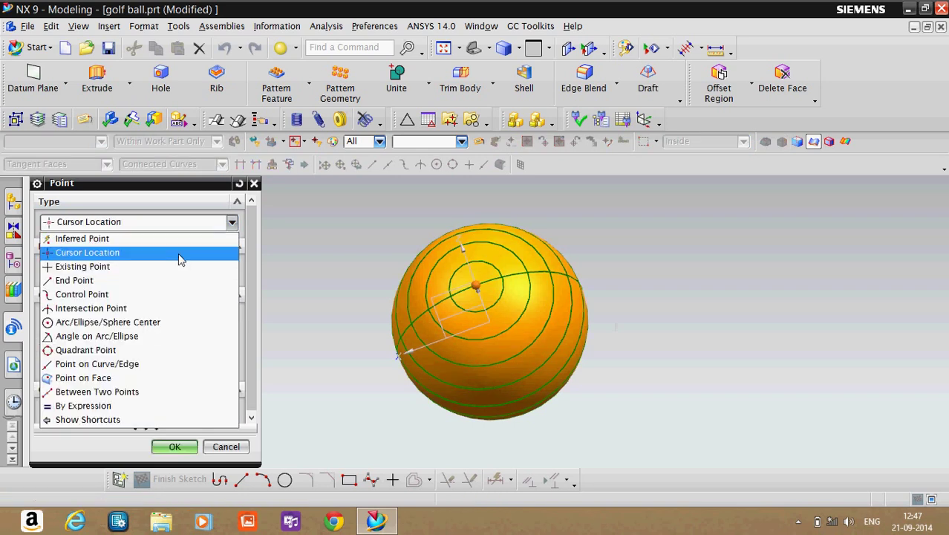
pyautogui.click(176, 266)
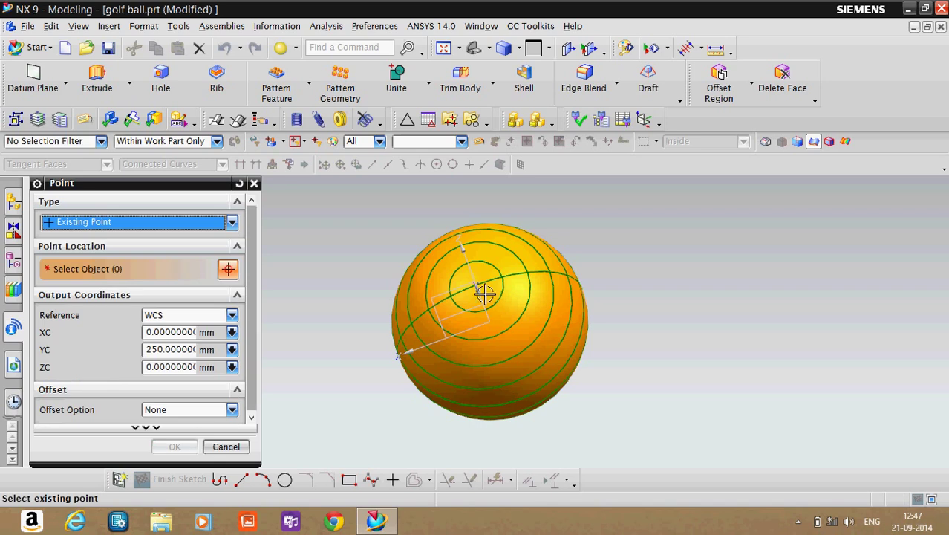
pyautogui.click(231, 222)
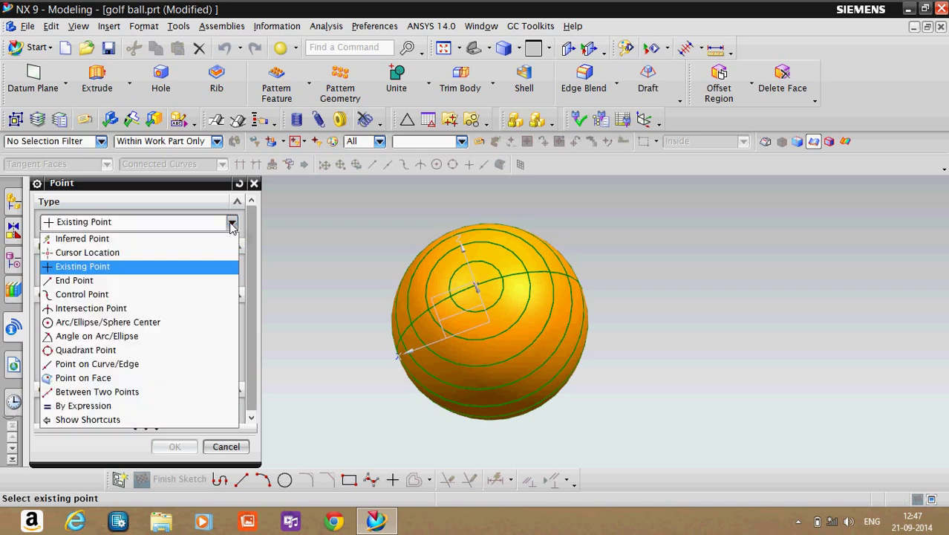
pyautogui.click(169, 308)
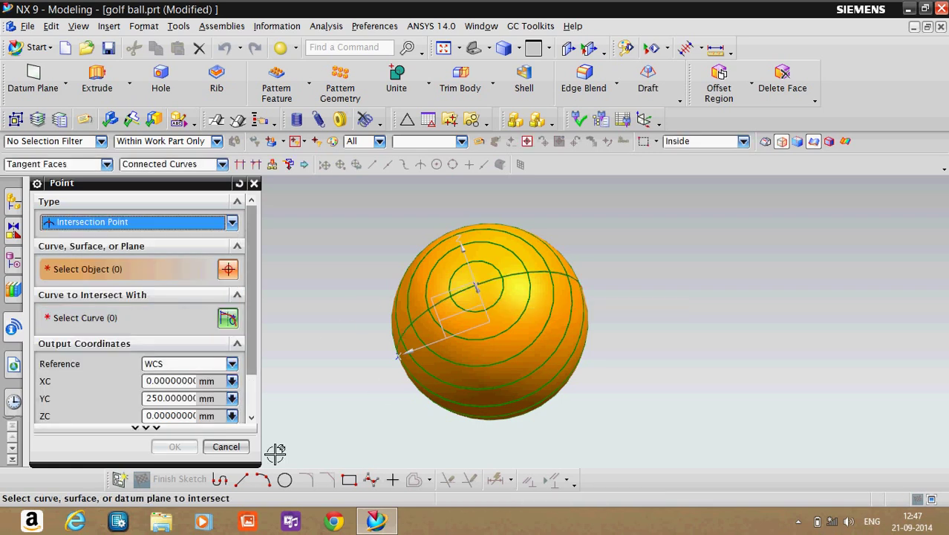
pyautogui.click(484, 295)
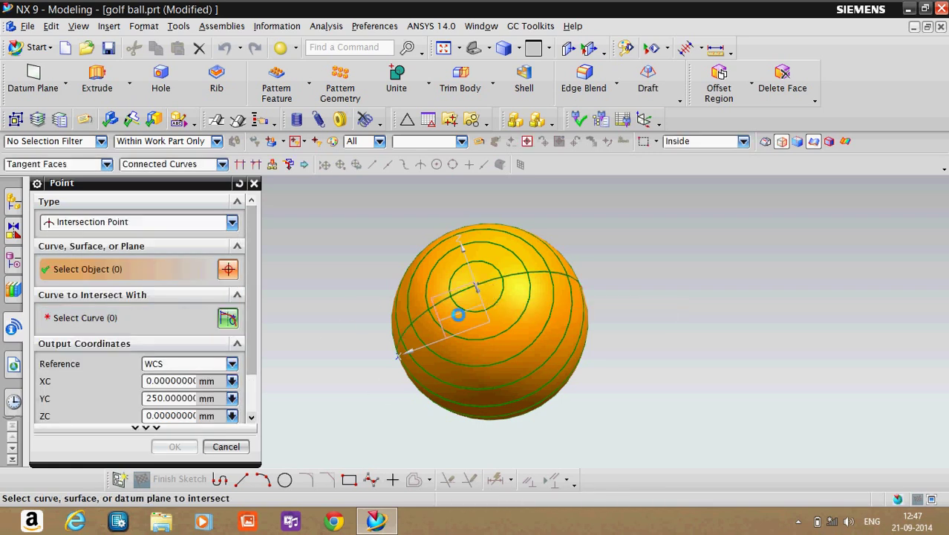
pyautogui.scroll(3, 461, 347)
pyautogui.scroll(2, 460, 340)
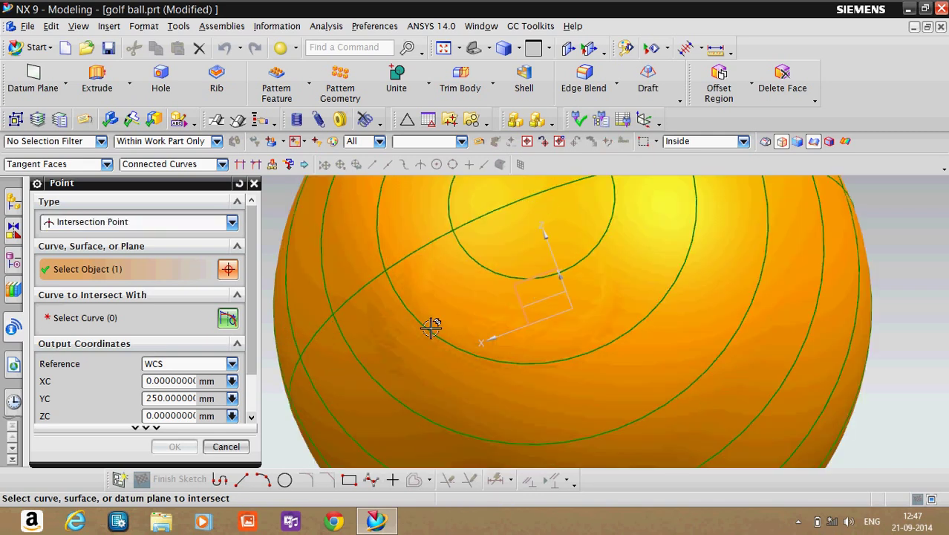
pyautogui.click(226, 446)
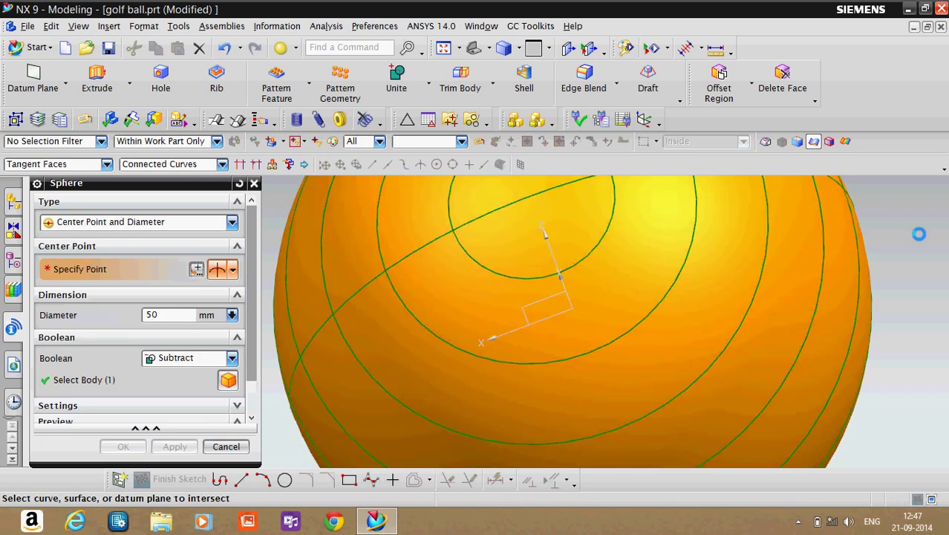
# Centre the 50 mm subtracted sphere where the ring and crossing curves intersect
pyautogui.keyDown('shift'); pyautogui.moveTo(918, 234); pyautogui.dragTo(904, 275, button='middle'); pyautogui.keyUp('shift')
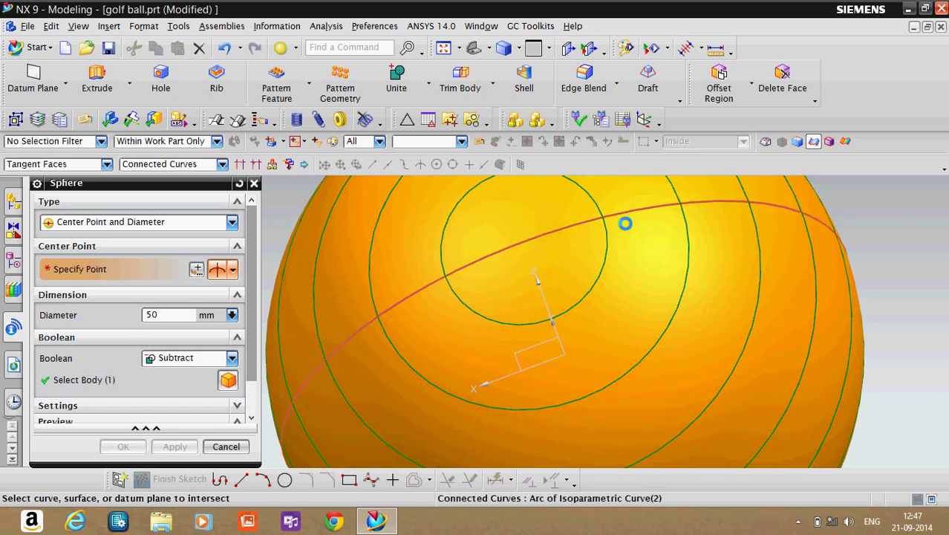
pyautogui.click(611, 236)
pyautogui.click(613, 236)
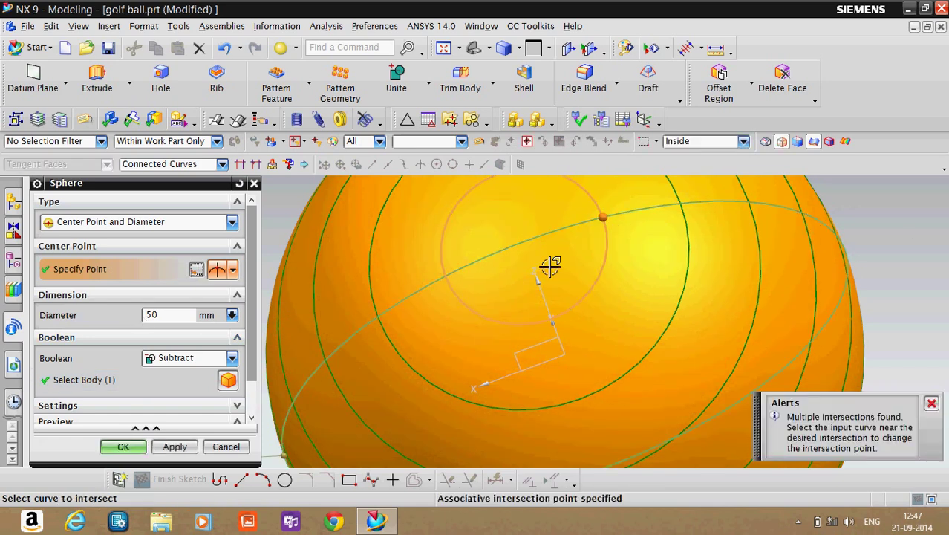
pyautogui.click(123, 448)
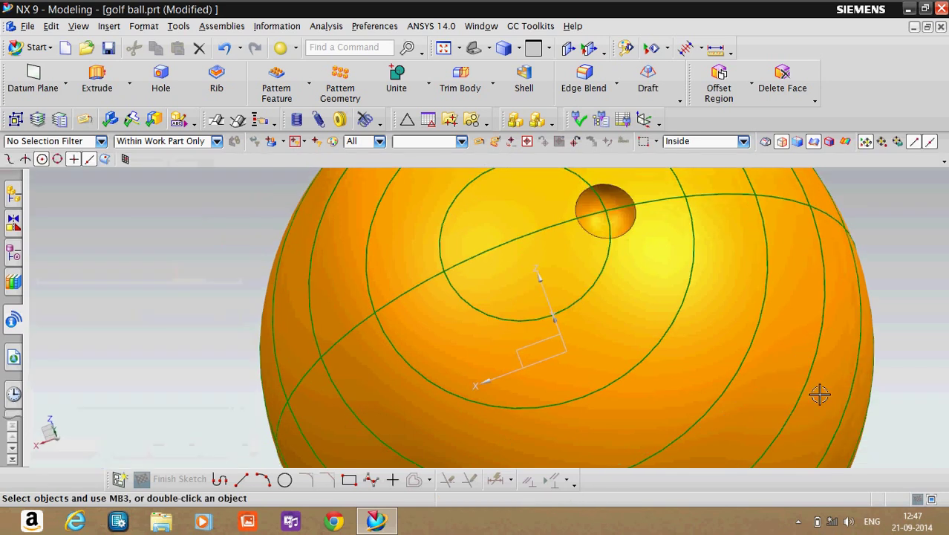
pyautogui.scroll(-1, 339, 402)
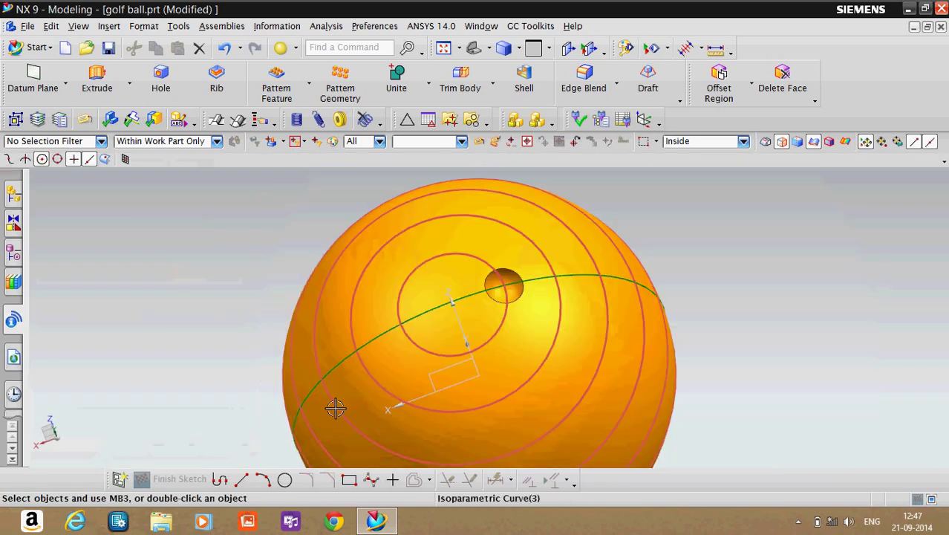
pyautogui.scroll(-3, 339, 401)
pyautogui.moveTo(433, 319)
pyautogui.mouseDown(button='middle')
pyautogui.moveTo(820, 296)
pyautogui.moveTo(745, 288)
pyautogui.moveTo(758, 261)
pyautogui.moveTo(736, 234)
pyautogui.moveTo(760, 364)
pyautogui.moveTo(803, 390)
pyautogui.moveTo(834, 364)
pyautogui.moveTo(855, 364)
pyautogui.mouseUp(button='middle')
pyautogui.scroll(-3, 787, 387)
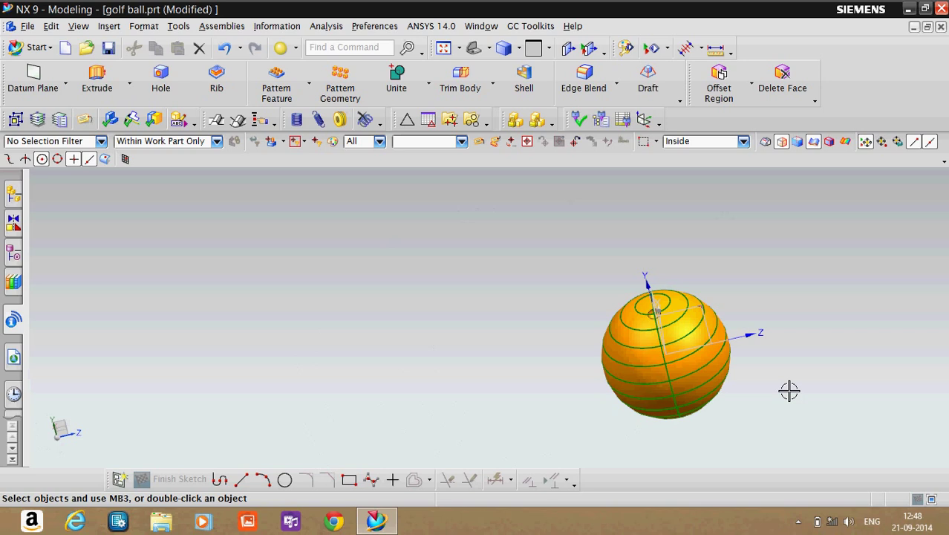
pyautogui.scroll(4, 790, 390)
pyautogui.keyDown('shift'); pyautogui.moveTo(727, 346); pyautogui.dragTo(830, 415, button='middle'); pyautogui.keyUp('shift')
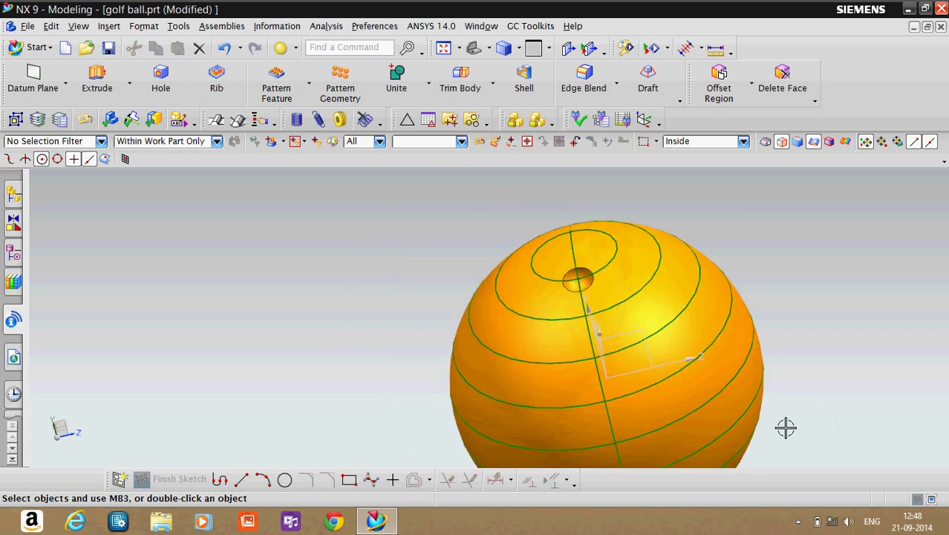
# Cut a second 50 mm dimple at the next ring and vertical curve crossing
pyautogui.click(280, 49)
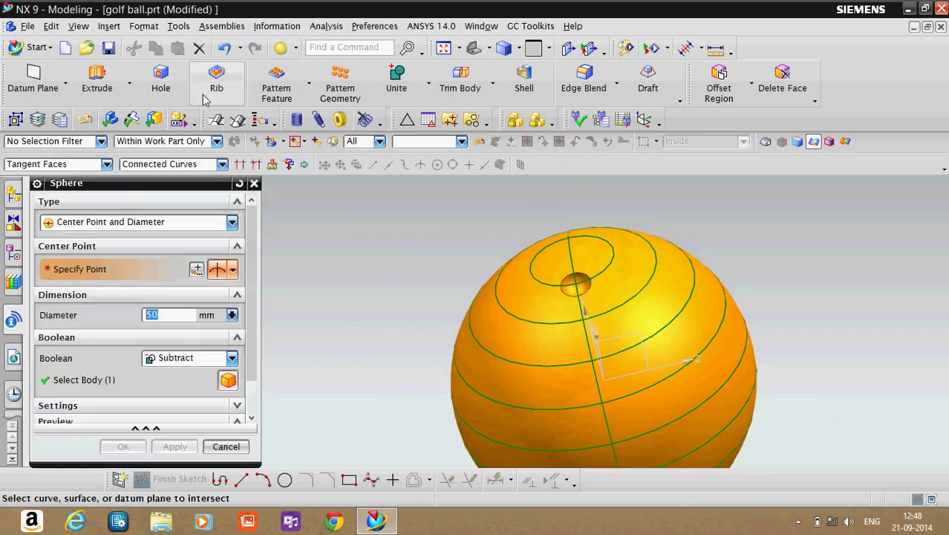
pyautogui.scroll(-3, 575, 340)
pyautogui.scroll(6, 575, 340)
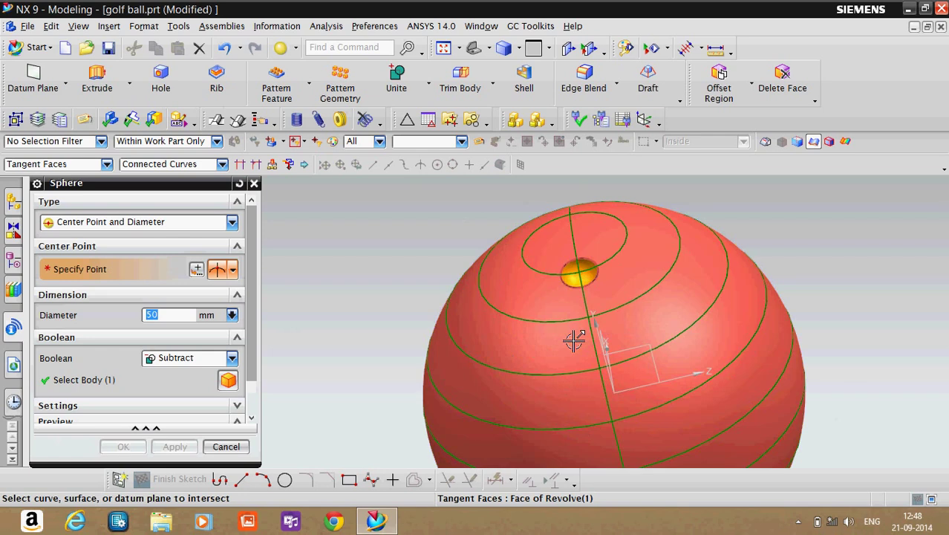
pyautogui.click(611, 303)
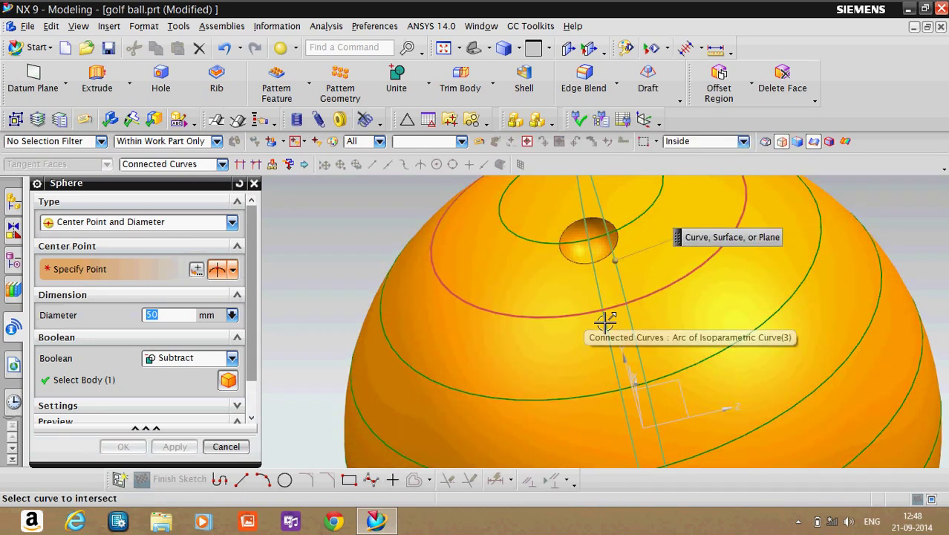
pyautogui.click(605, 319)
pyautogui.click(125, 447)
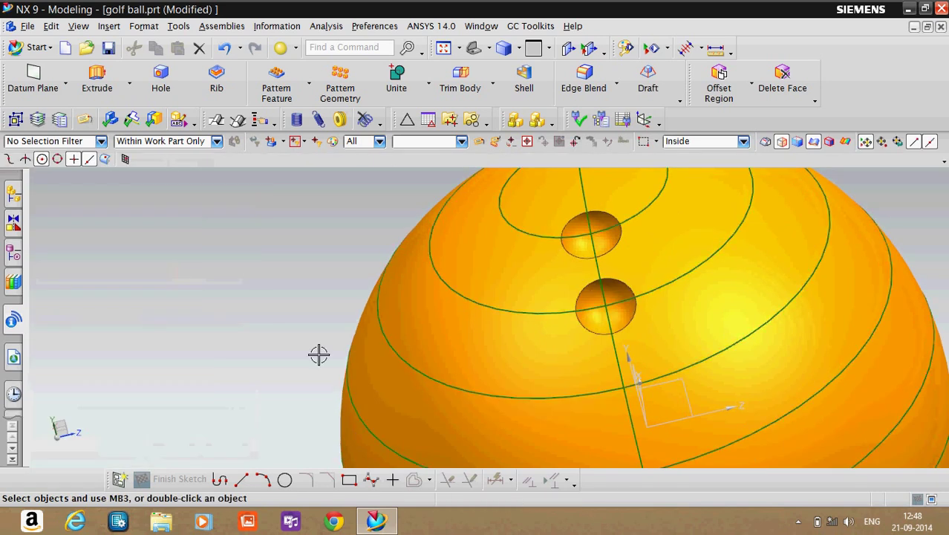
# Cut a third 50 mm dimple at the lower ring and vertical curve crossing
pyautogui.click(280, 47)
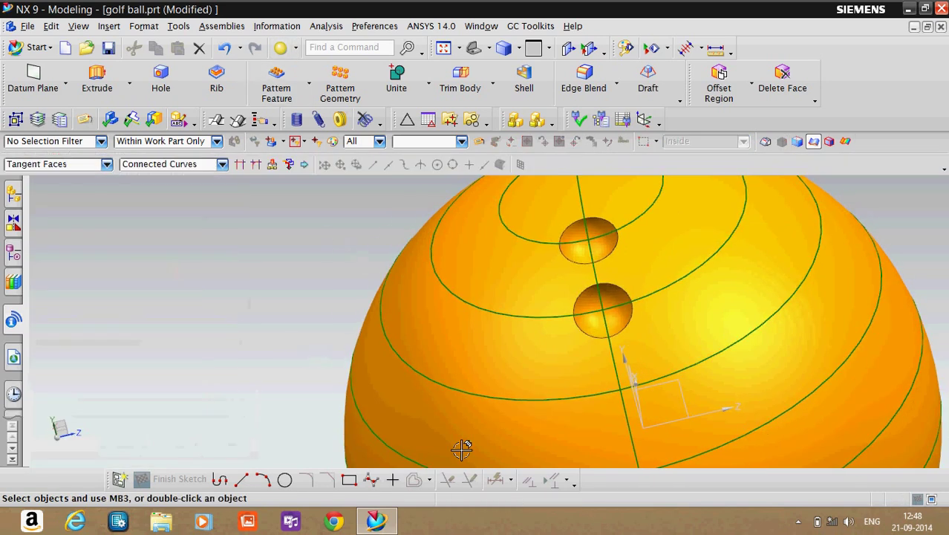
pyautogui.click(625, 385)
pyautogui.click(603, 402)
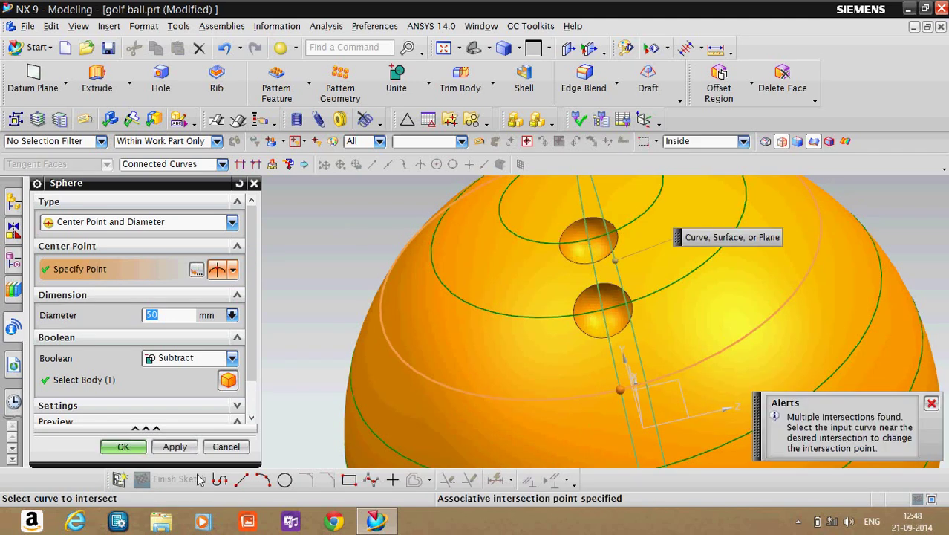
pyautogui.click(118, 447)
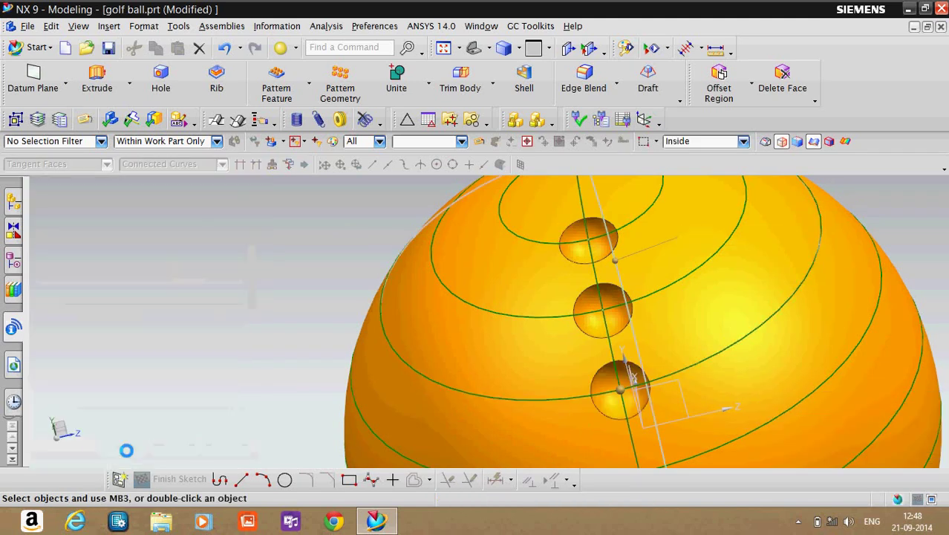
pyautogui.scroll(1, 162, 440)
pyautogui.scroll(-3, 163, 441)
pyautogui.scroll(2, 165, 434)
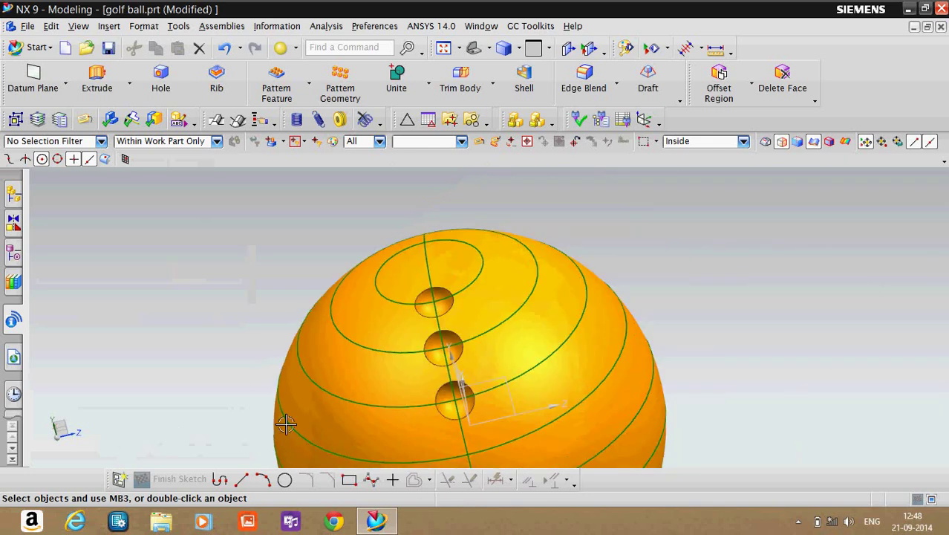
# Cut a fourth 50 mm dimple where the meridian meets the next latitude circle
pyautogui.moveTo(778, 412); pyautogui.dragTo(818, 280, button='middle')
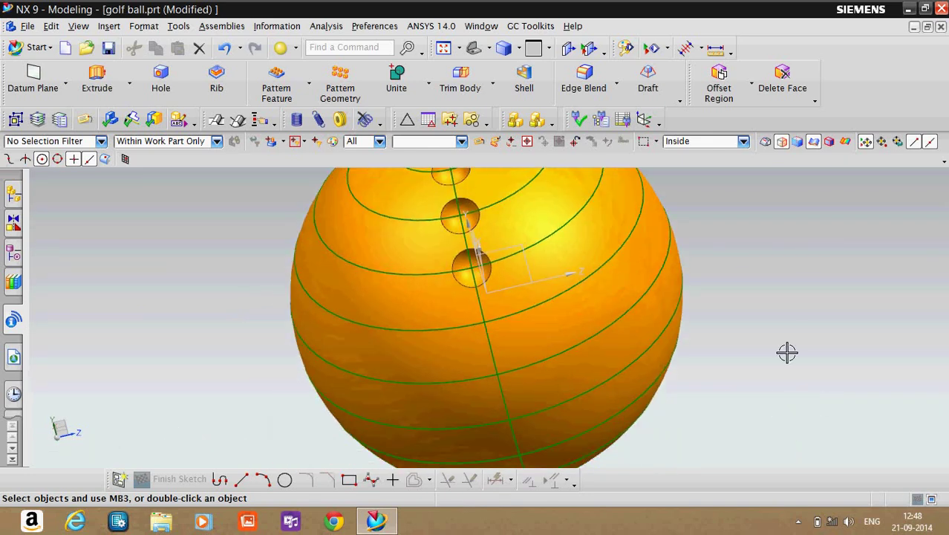
pyautogui.click(281, 49)
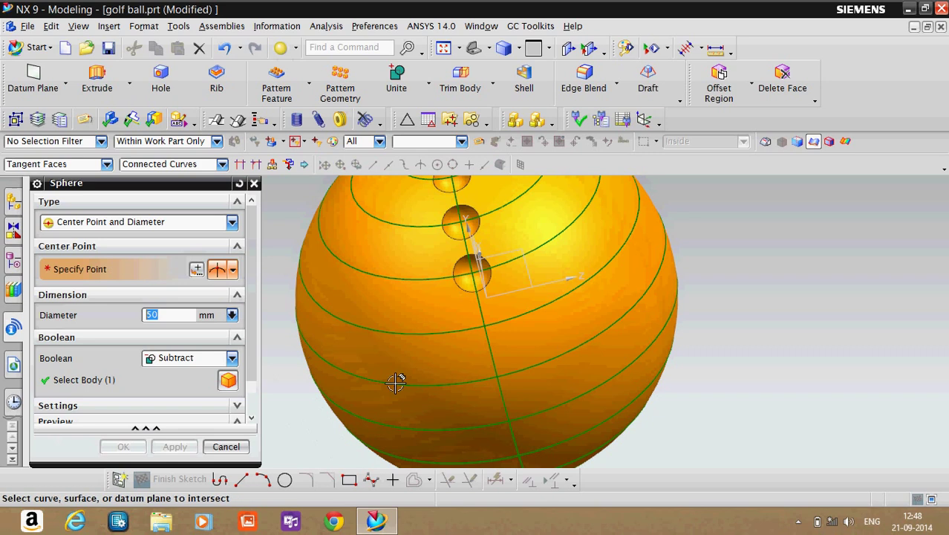
pyautogui.click(491, 320)
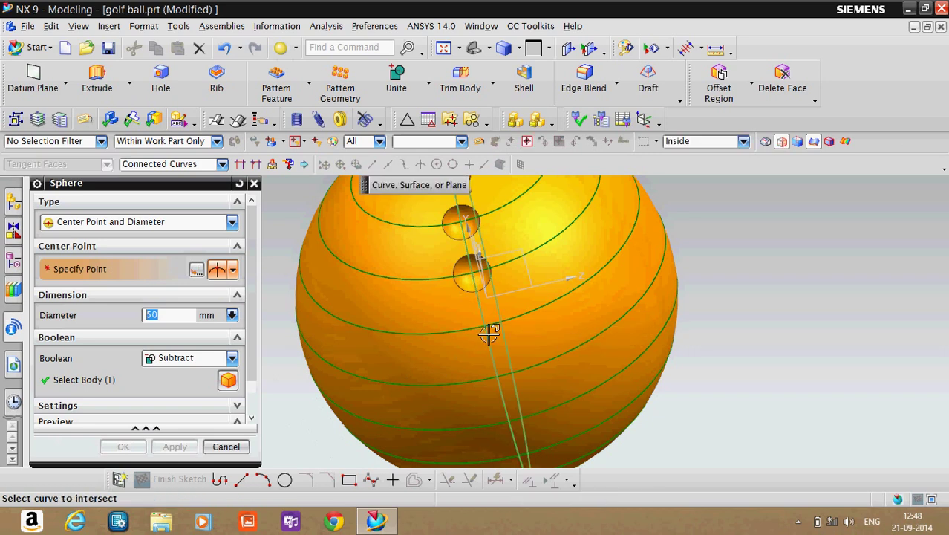
pyautogui.click(478, 339)
pyautogui.click(124, 446)
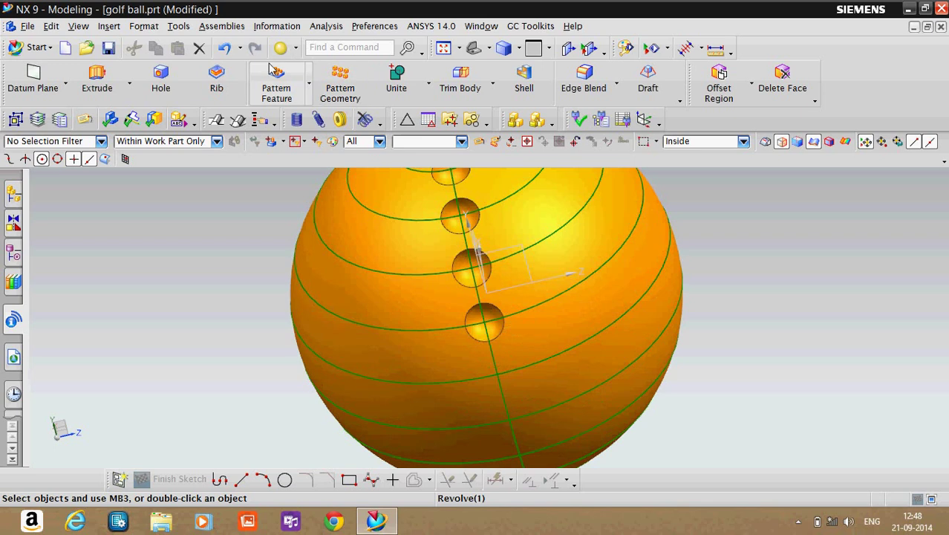
# Centre a fifth 50 mm dimple on the meridian and following latitude circle
pyautogui.click(280, 48)
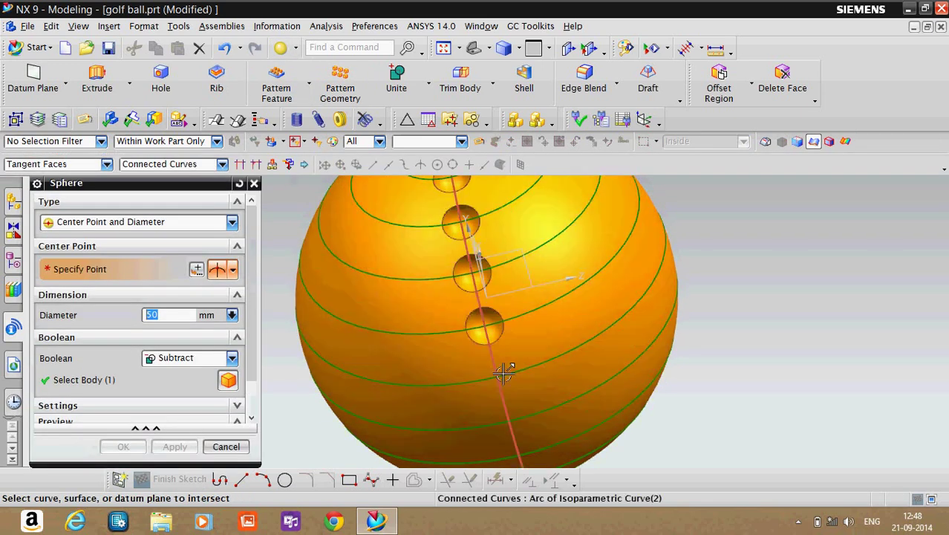
pyautogui.click(504, 376)
pyautogui.click(474, 401)
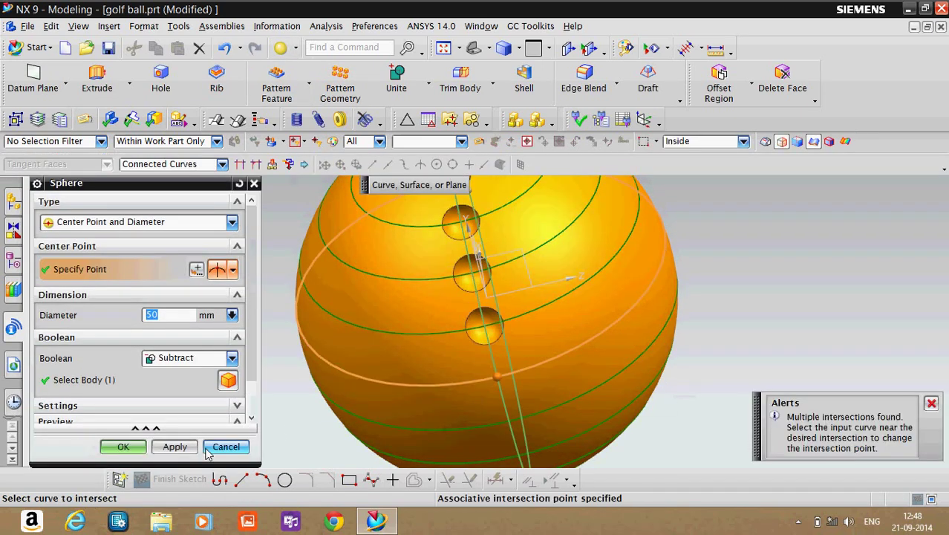
pyautogui.scroll(-3, 784, 318)
pyautogui.scroll(2, 787, 352)
pyautogui.moveTo(786, 367); pyautogui.dragTo(777, 342, button='middle')
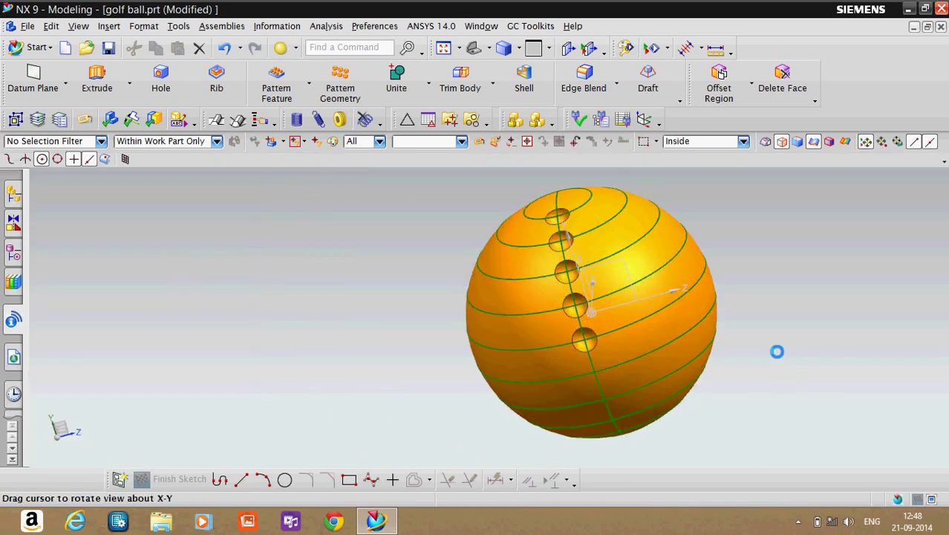
pyautogui.moveTo(801, 268); pyautogui.dragTo(805, 307, button='middle')
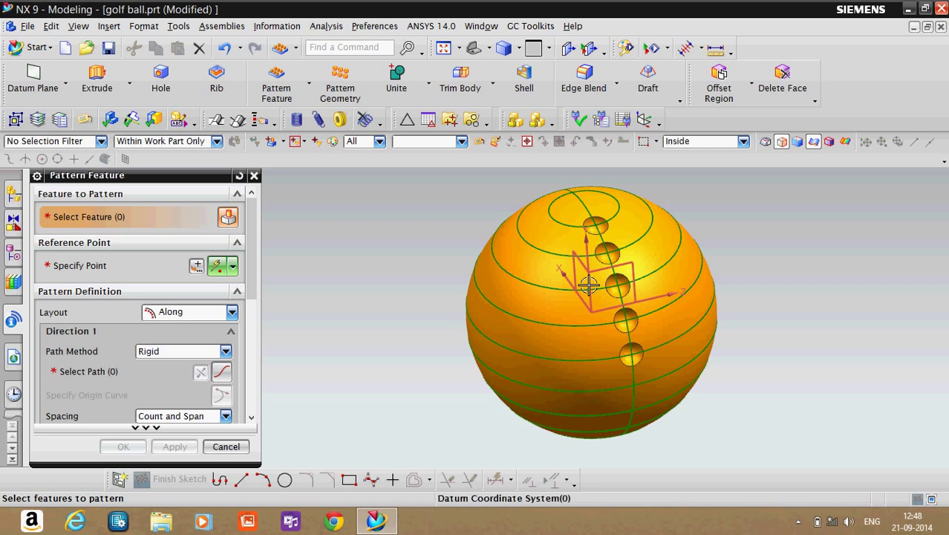
# Pattern the top dimple along the uppermost latitude circle with count 8
pyautogui.scroll(2, 631, 275)
pyautogui.scroll(1, 639, 264)
pyautogui.scroll(1, 627, 238)
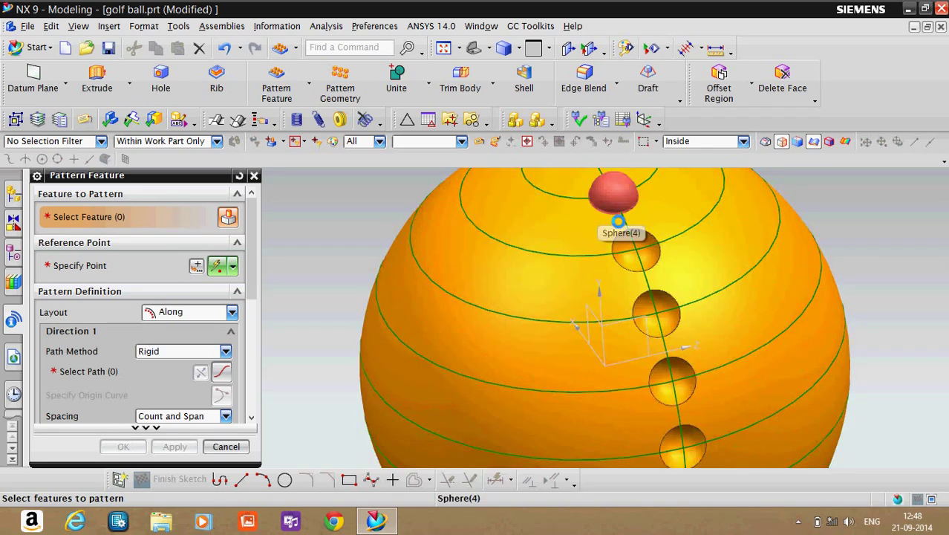
pyautogui.click(615, 223)
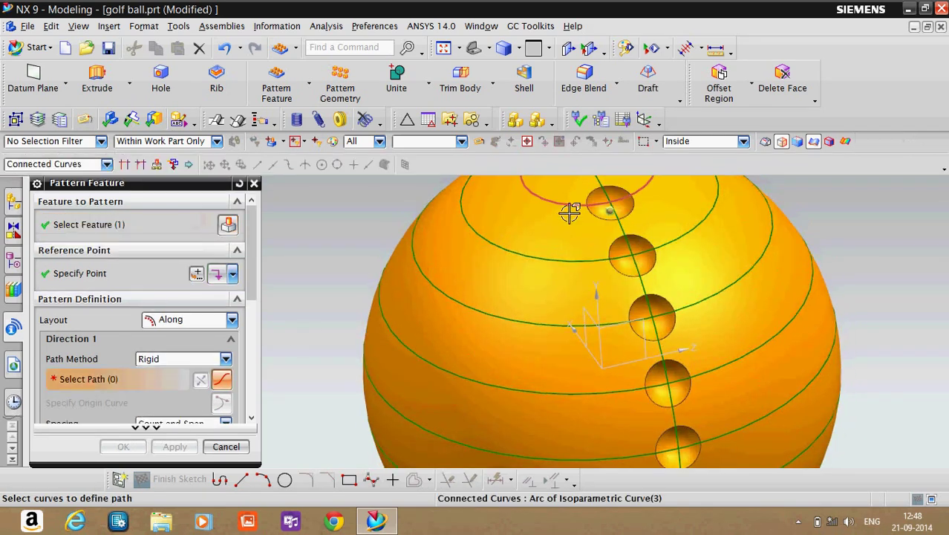
pyautogui.click(563, 209)
pyautogui.scroll(-2, 589, 257)
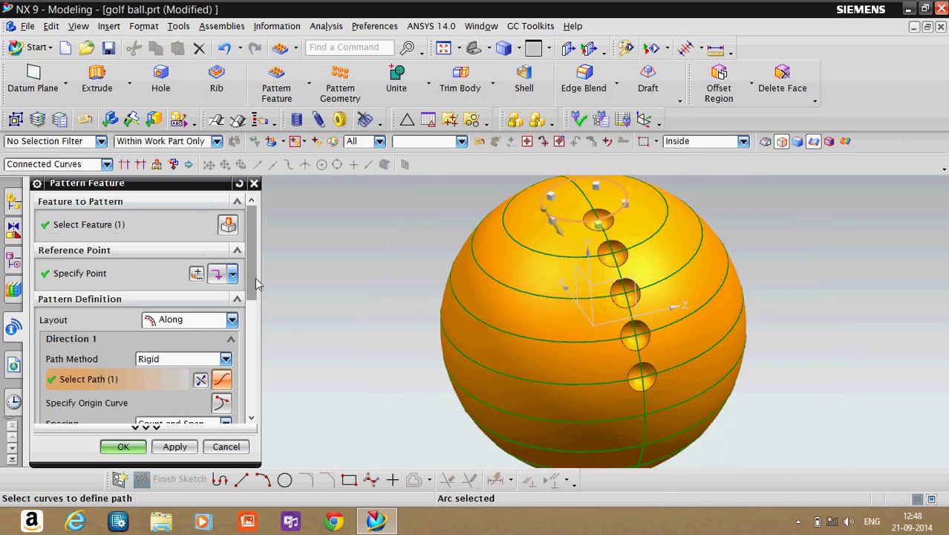
pyautogui.moveTo(255, 279); pyautogui.dragTo(256, 313)
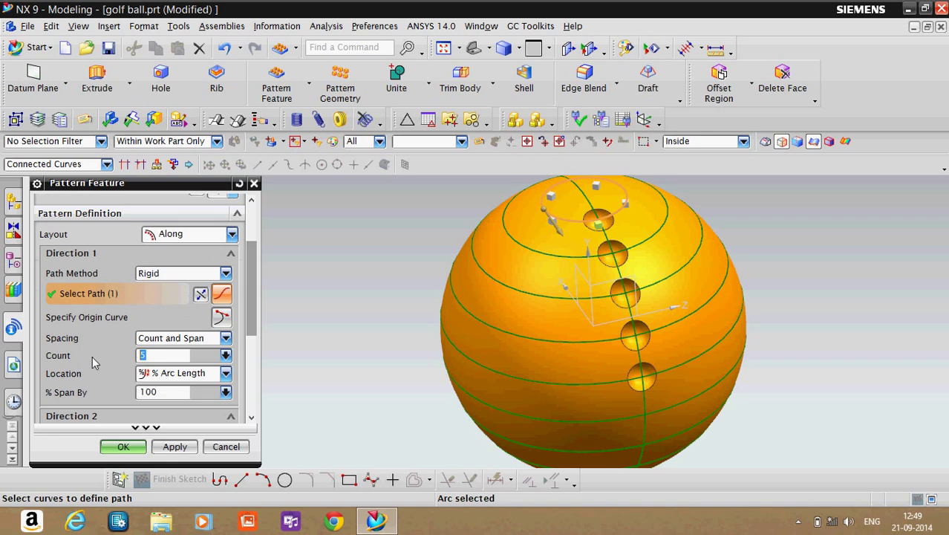
pyautogui.write('8')
pyautogui.scroll(-3, 251, 311)
pyautogui.click(228, 407)
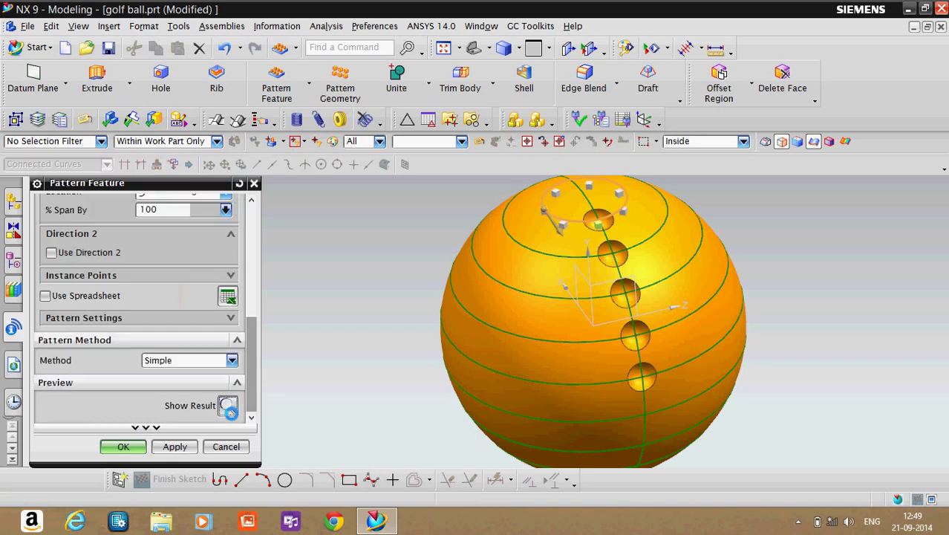
pyautogui.click(138, 446)
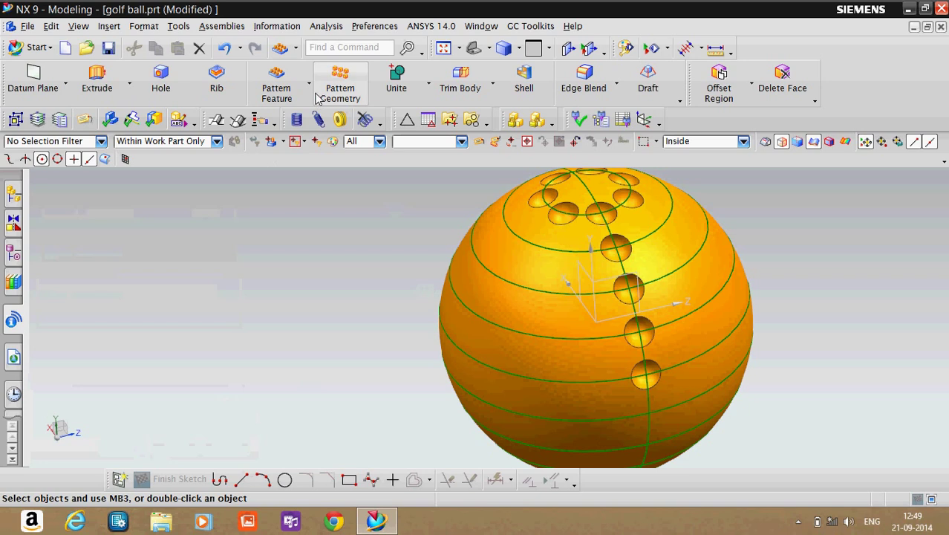
pyautogui.click(276, 82)
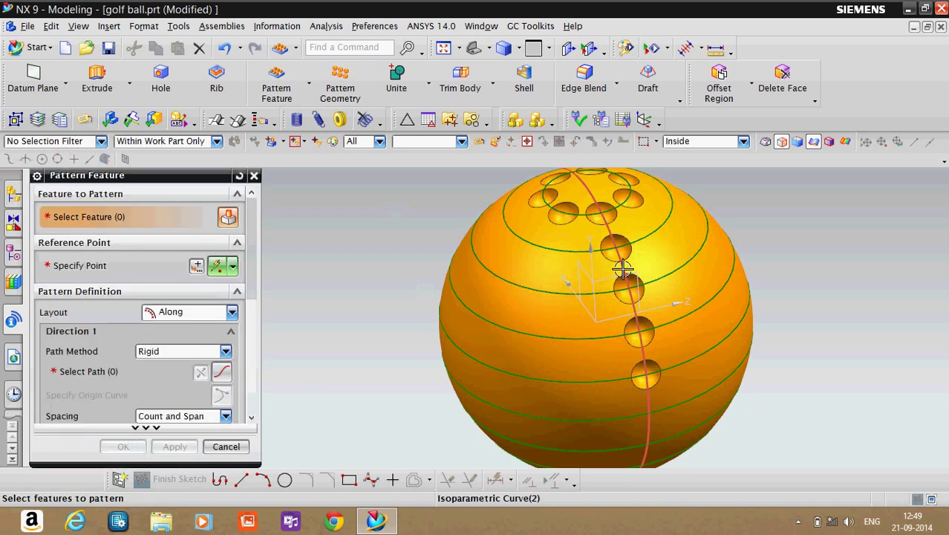
# Pick a dimple, then reset the Pattern Feature selection
pyautogui.click(616, 273)
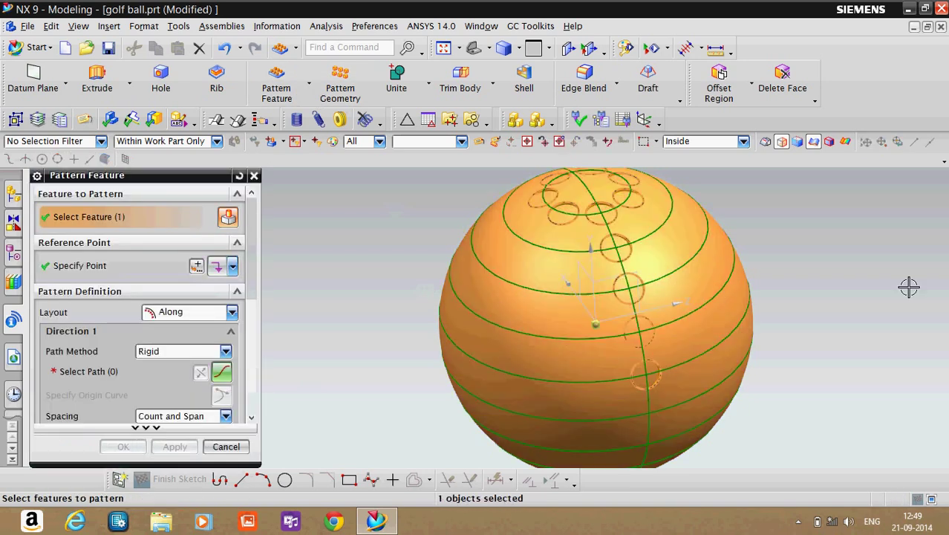
pyautogui.click(119, 447)
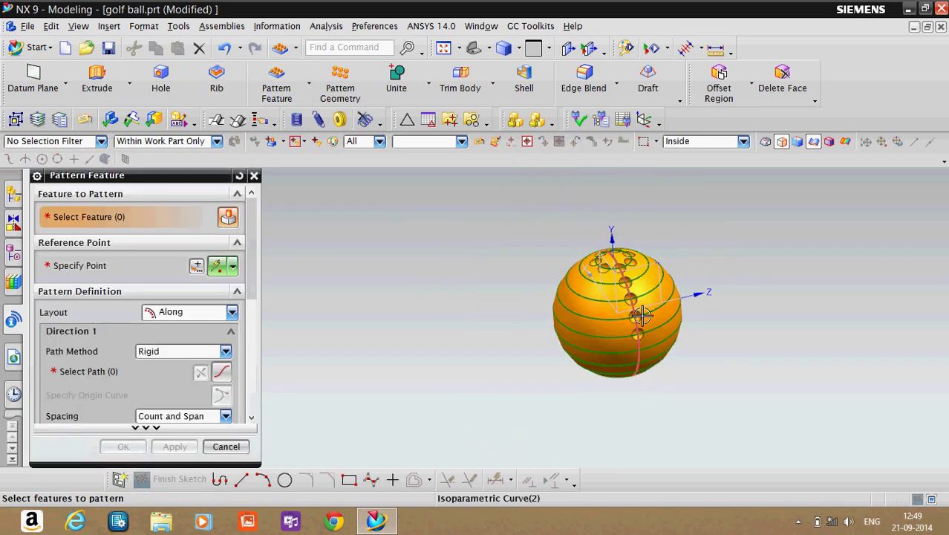
pyautogui.scroll(3, 604, 270)
pyautogui.scroll(3, 603, 270)
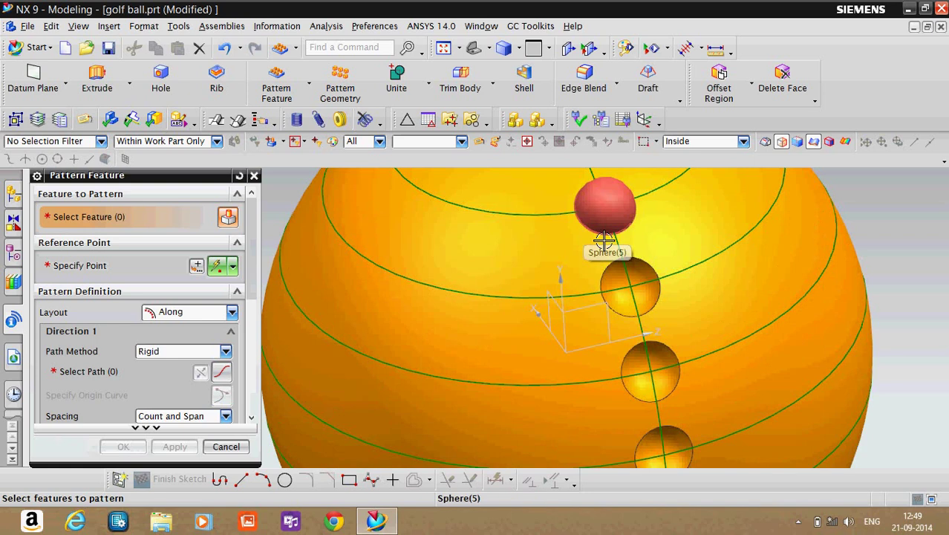
# Pattern the second-row dimple 13 times along the second latitude circle
pyautogui.click(606, 214)
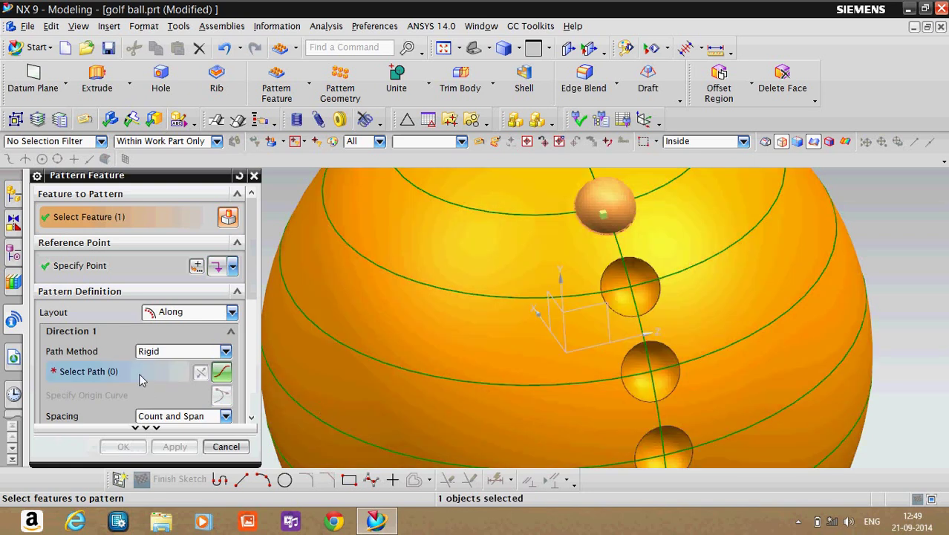
pyautogui.click(145, 371)
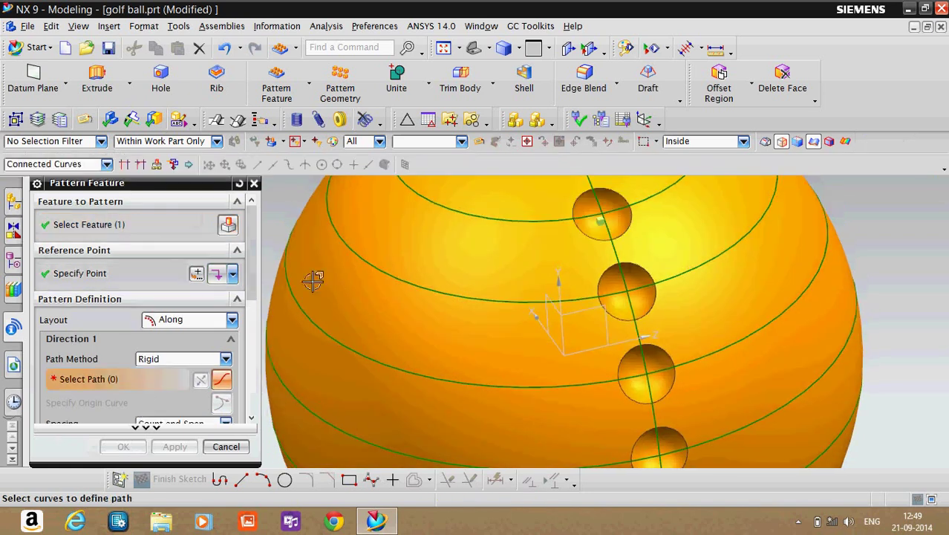
pyautogui.click(447, 211)
pyautogui.scroll(-3, 119, 334)
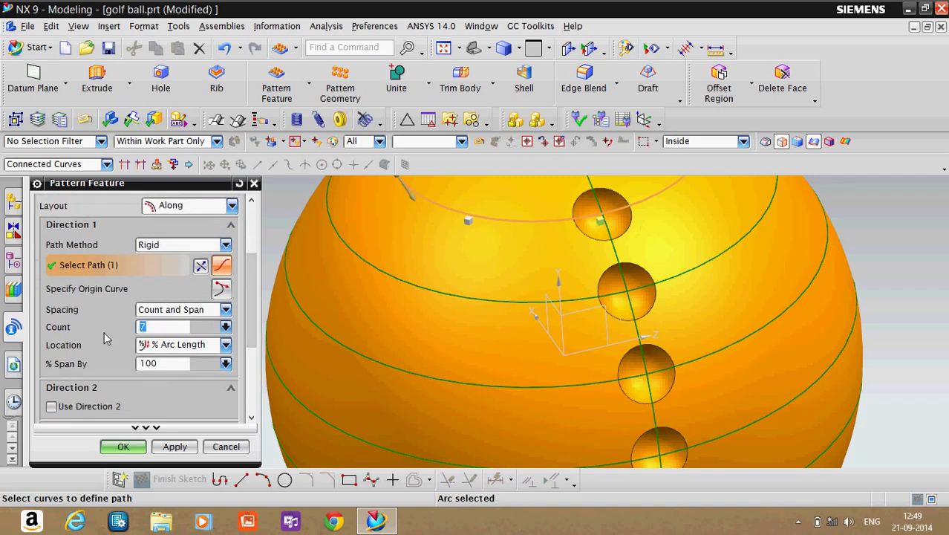
pyautogui.write('13')
pyautogui.scroll(-5, 186, 356)
pyautogui.click(227, 405)
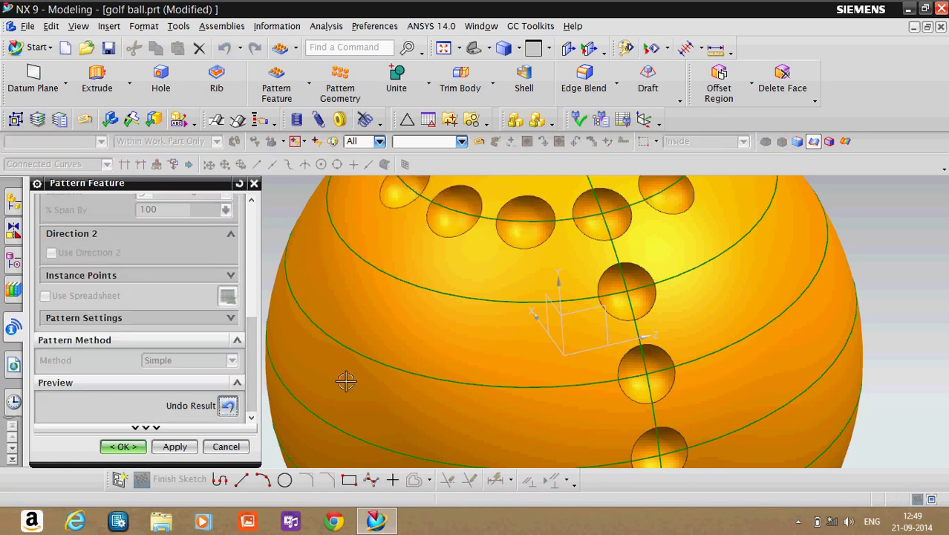
pyautogui.click(122, 448)
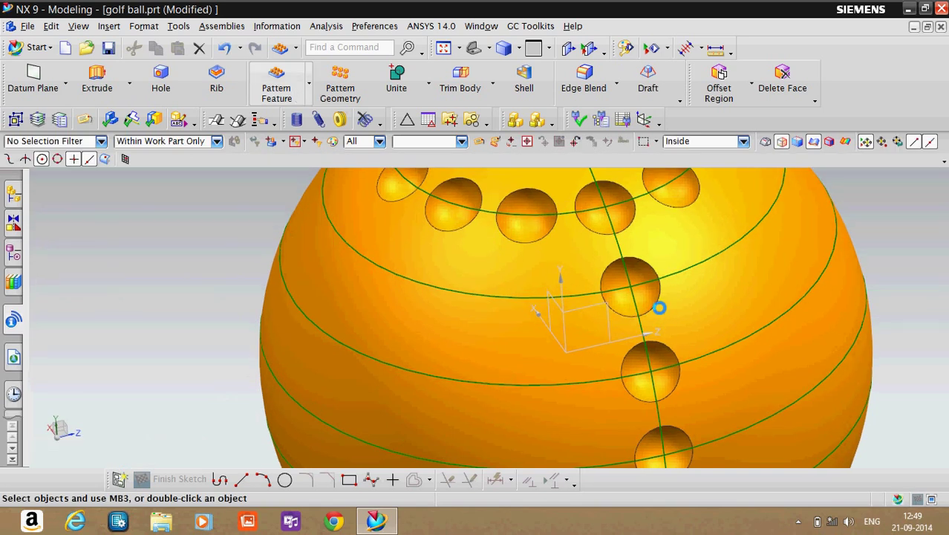
# Pattern the third-row dimple along the third latitude circle with an edited instance count
pyautogui.click(628, 312)
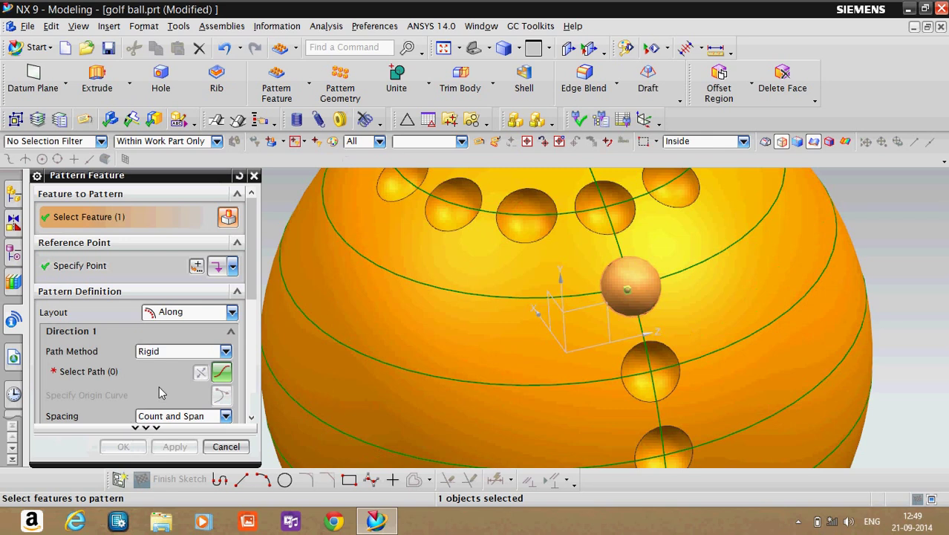
pyautogui.click(221, 371)
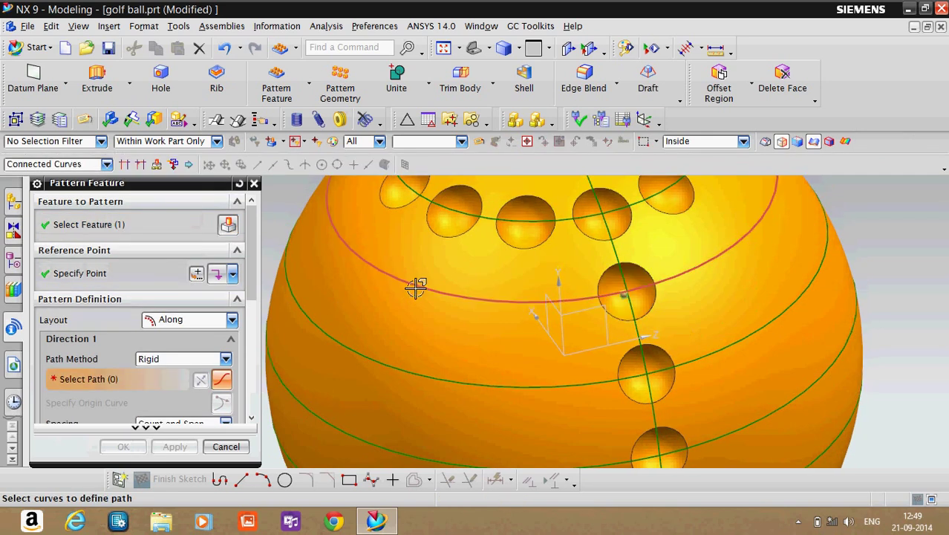
pyautogui.click(417, 290)
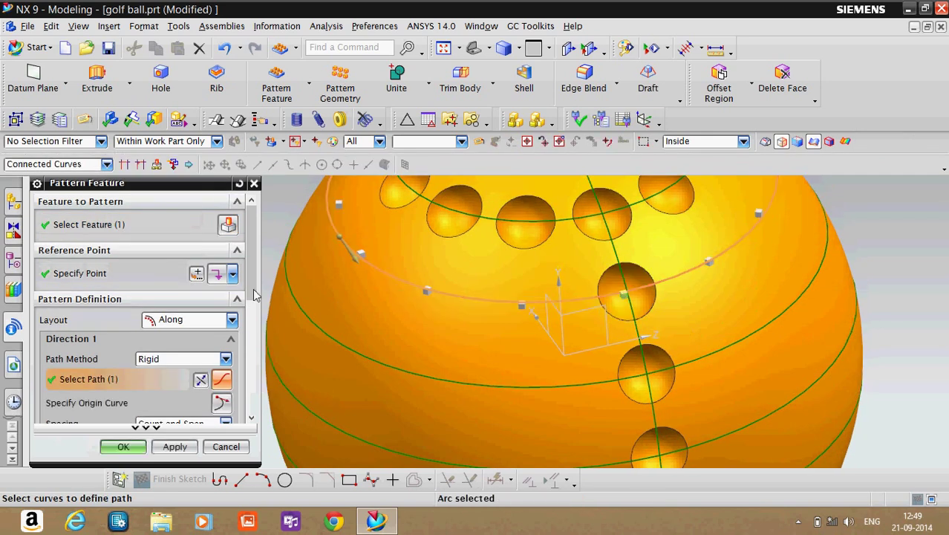
pyautogui.scroll(-3, 239, 339)
pyautogui.doubleClick(169, 319)
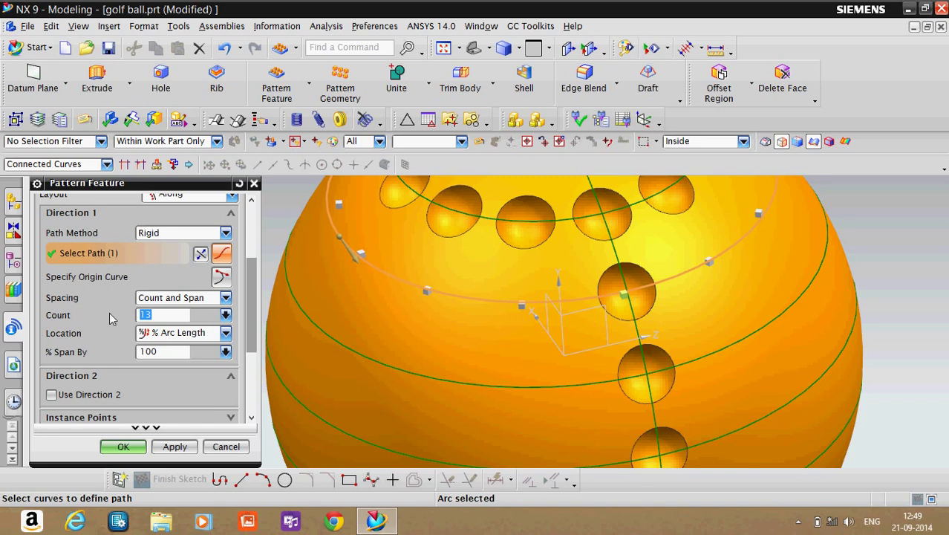
pyautogui.write('1')
pyautogui.scroll(-3, 247, 324)
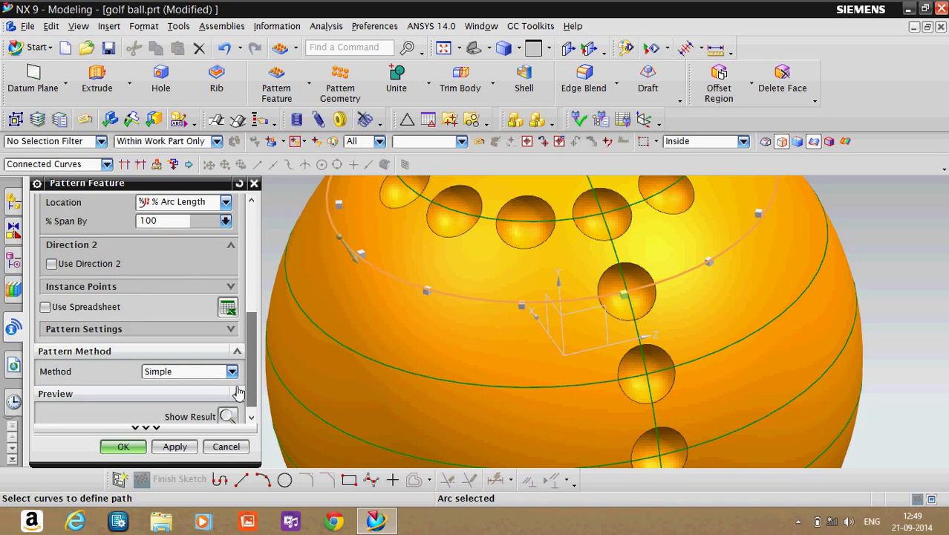
pyautogui.click(228, 416)
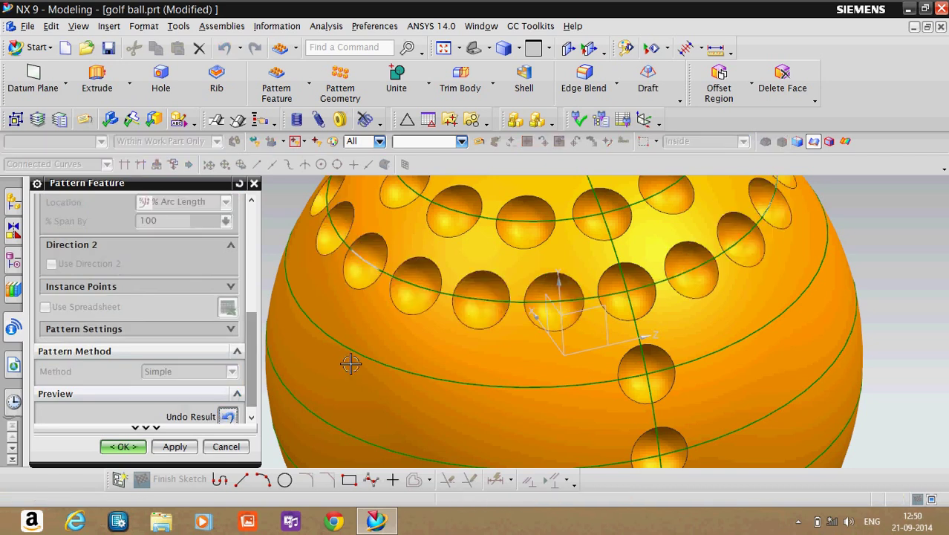
pyautogui.click(139, 446)
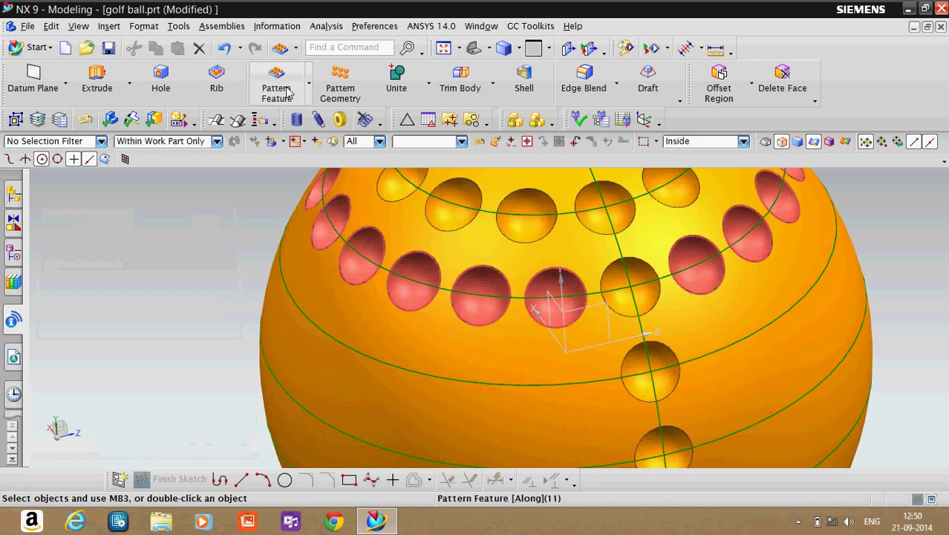
pyautogui.press('F4')
# Pattern the next dimple down 24 times along its latitude ring arc
pyautogui.click(632, 372)
pyautogui.middleClick(497, 419)
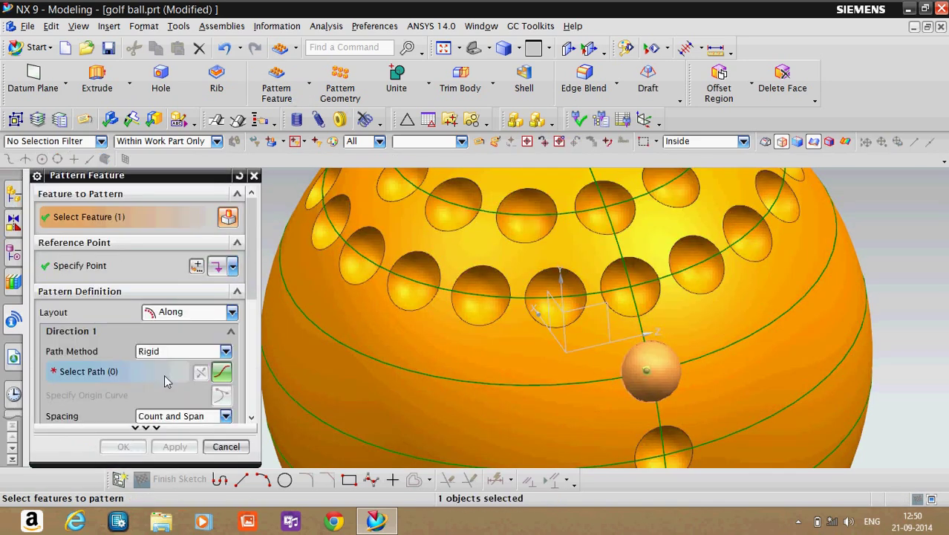
pyautogui.click(367, 366)
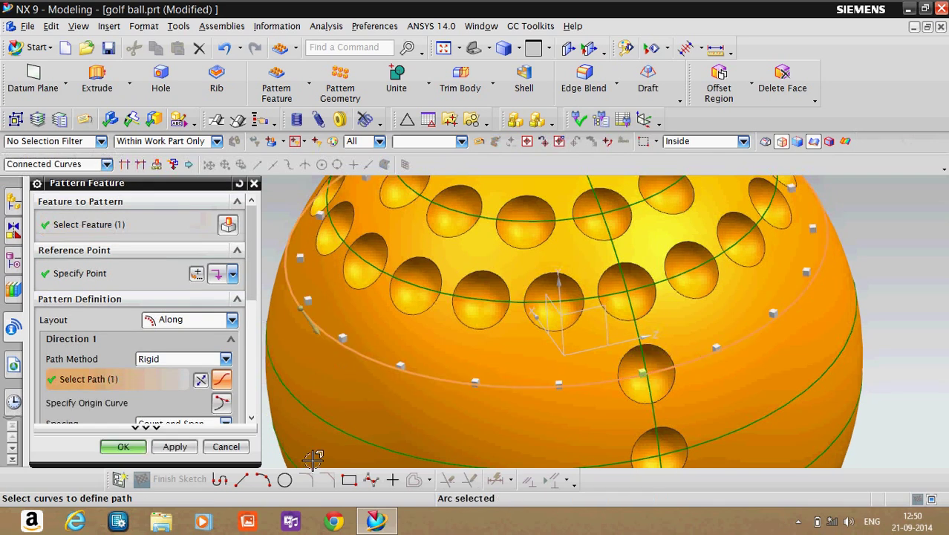
pyautogui.scroll(-5, 253, 289)
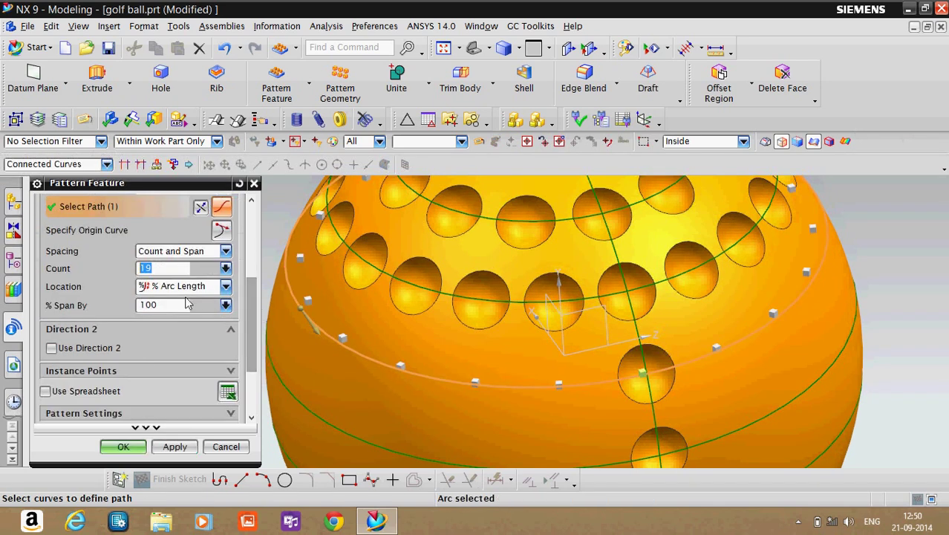
pyautogui.write('24')
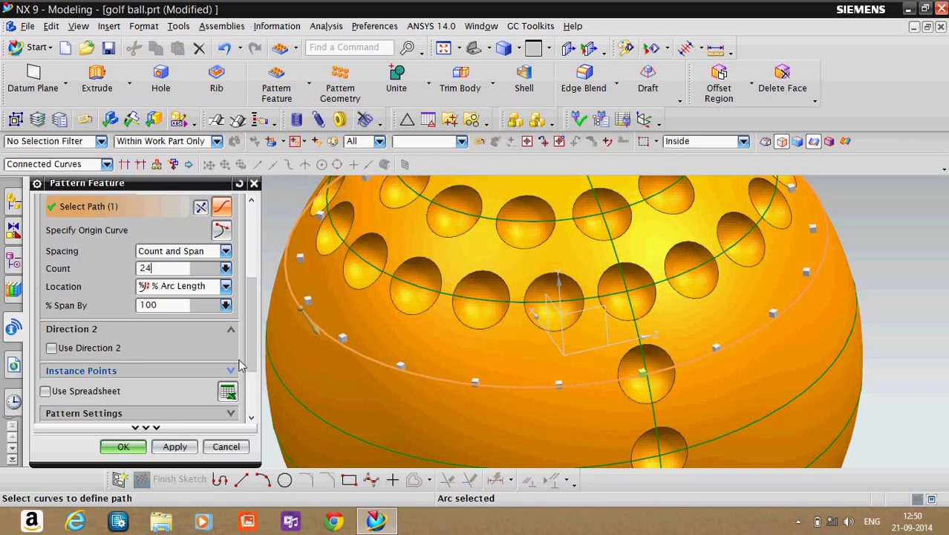
pyautogui.scroll(-3, 241, 368)
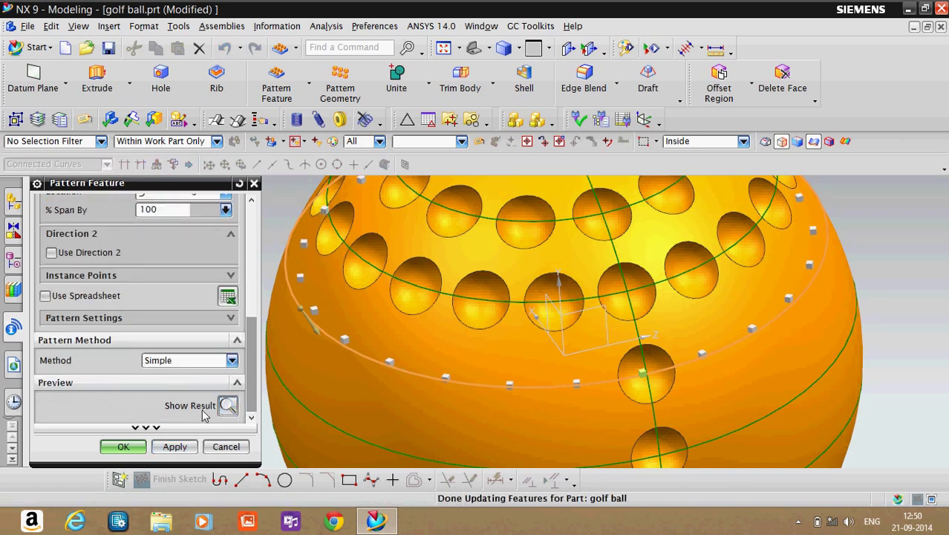
pyautogui.click(225, 405)
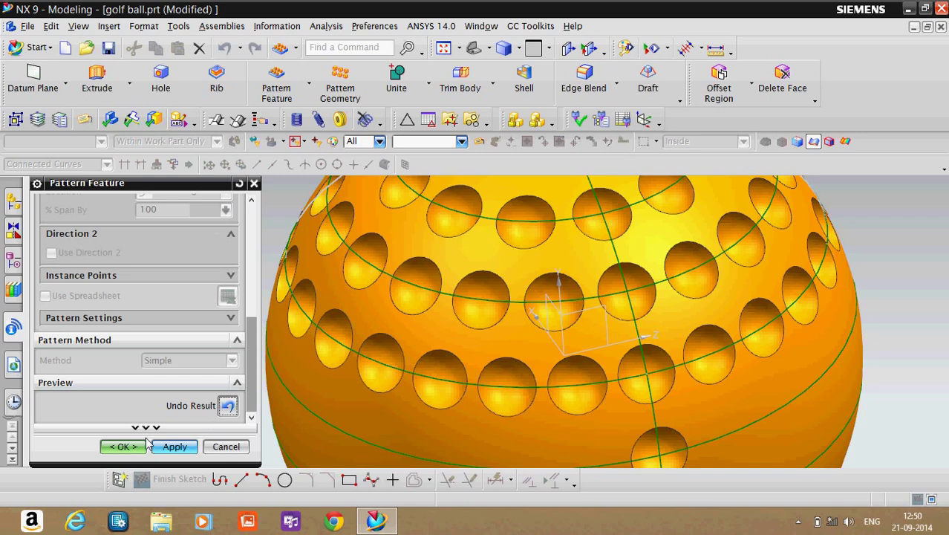
pyautogui.click(124, 446)
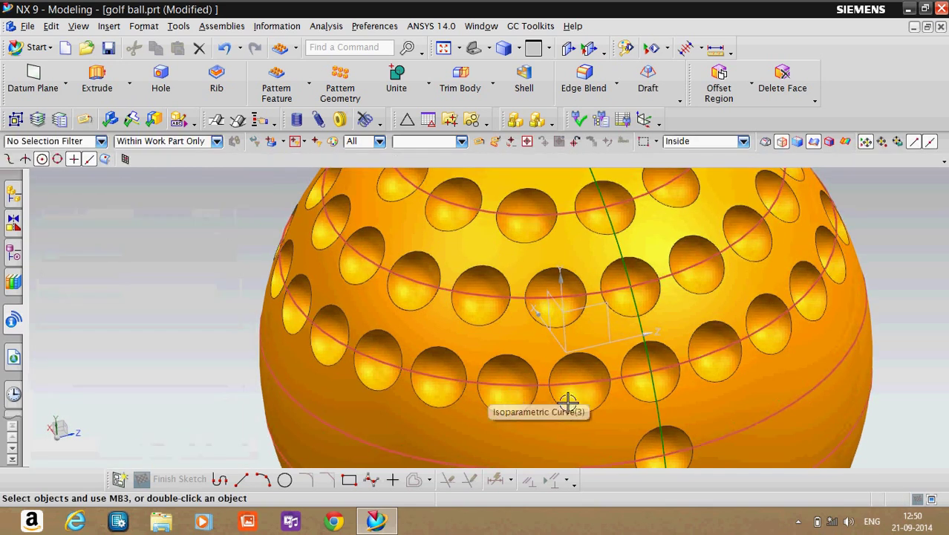
pyautogui.click(276, 81)
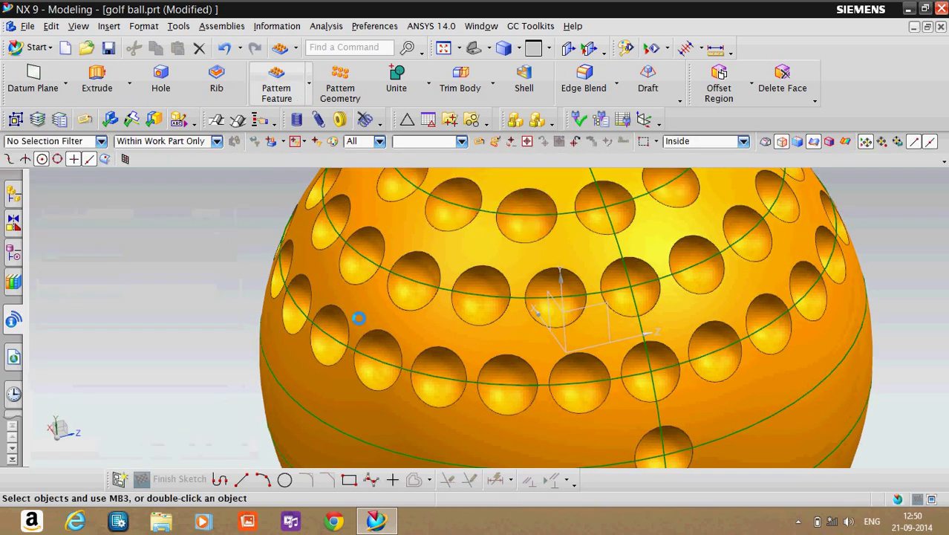
# Pattern the lower dimple along the lower latitude ring, previewing 30 instances
pyautogui.click(640, 444)
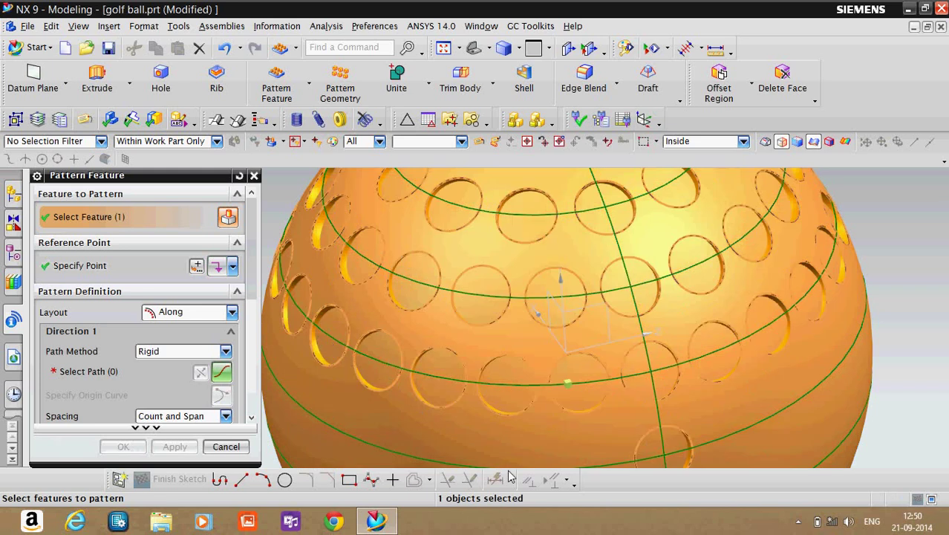
pyautogui.click(226, 446)
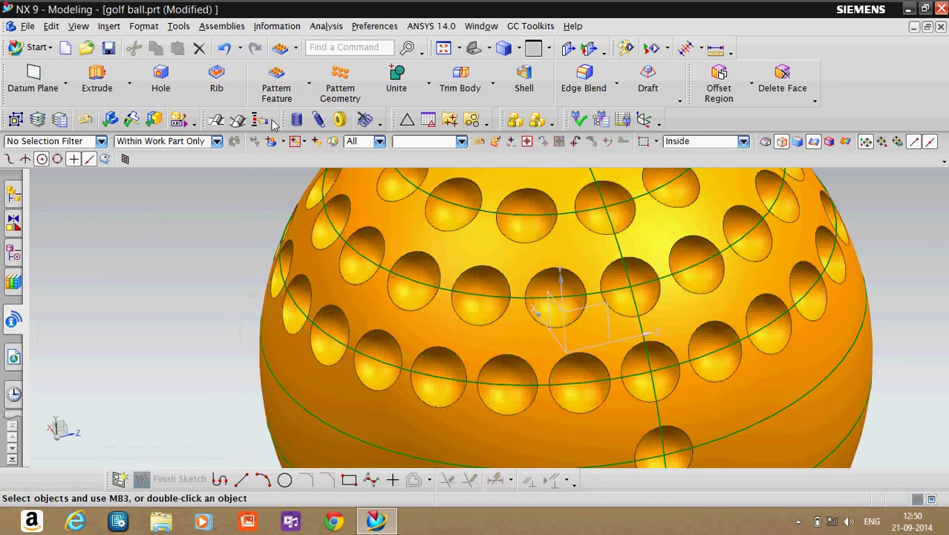
pyautogui.click(276, 82)
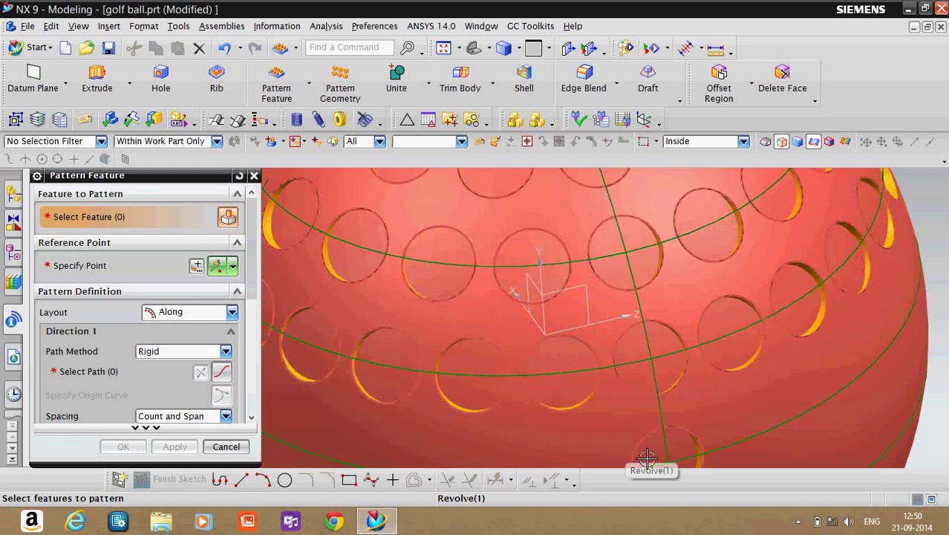
pyautogui.click(647, 457)
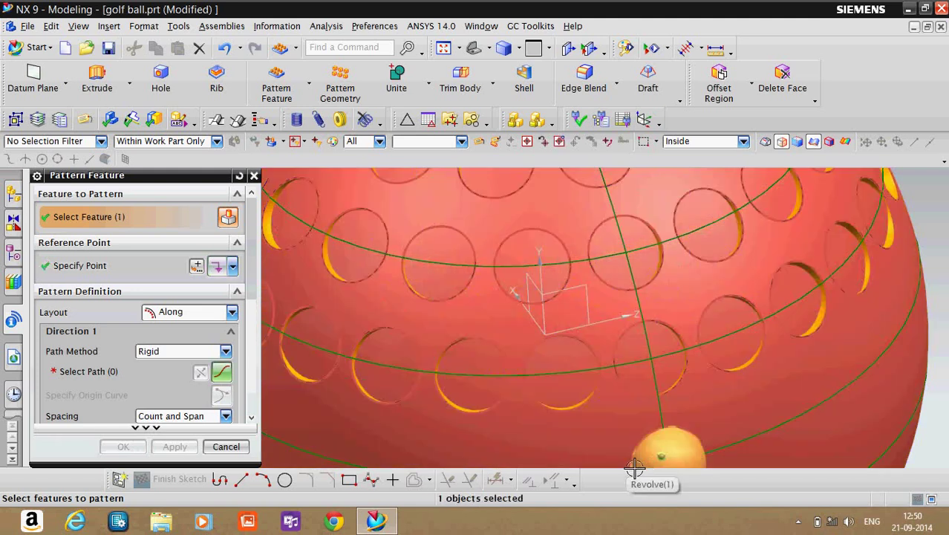
pyautogui.click(97, 371)
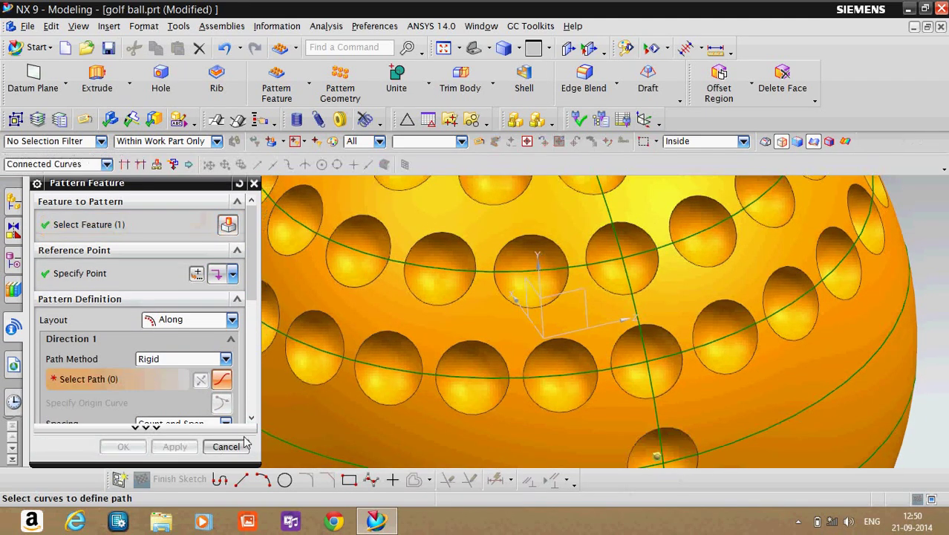
pyautogui.click(303, 445)
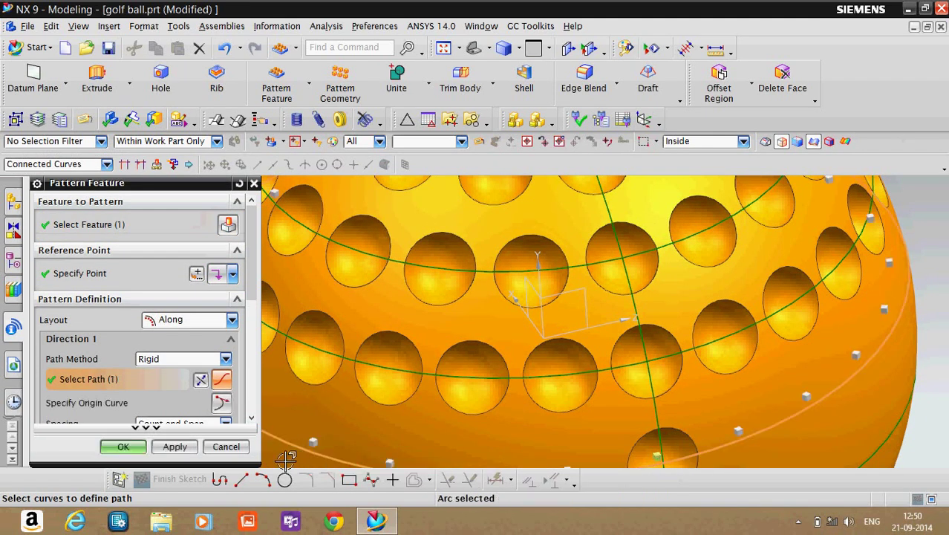
pyautogui.scroll(-3, 246, 319)
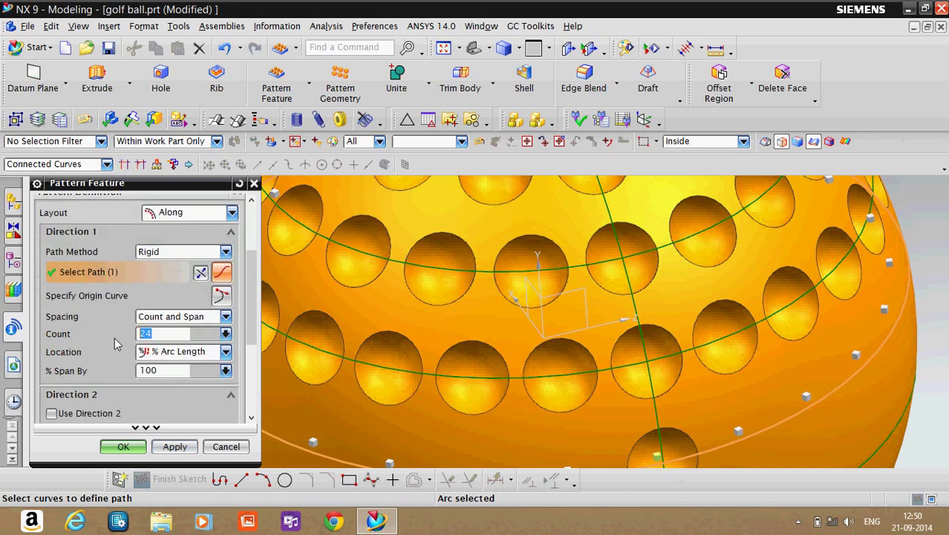
pyautogui.write('30')
pyautogui.press('Return')
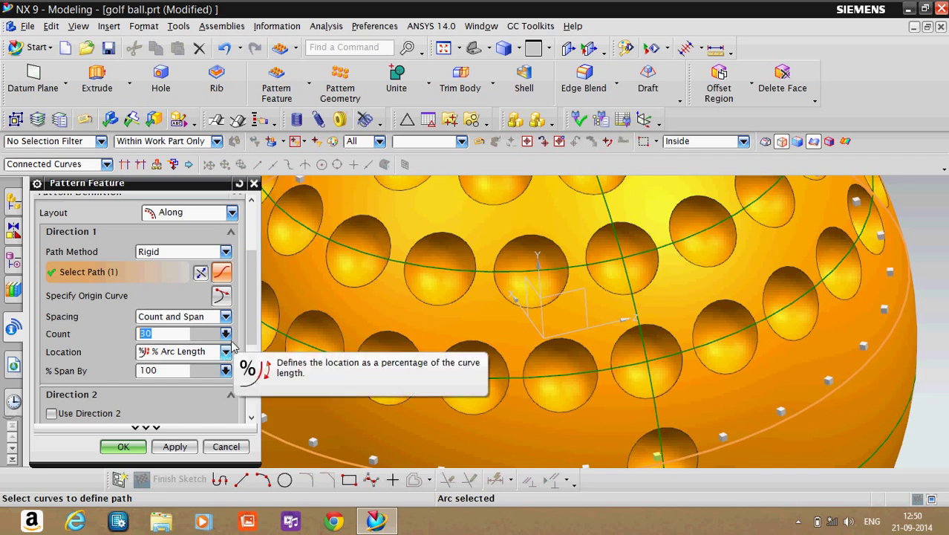
pyautogui.scroll(-5, 225, 356)
pyautogui.click(226, 404)
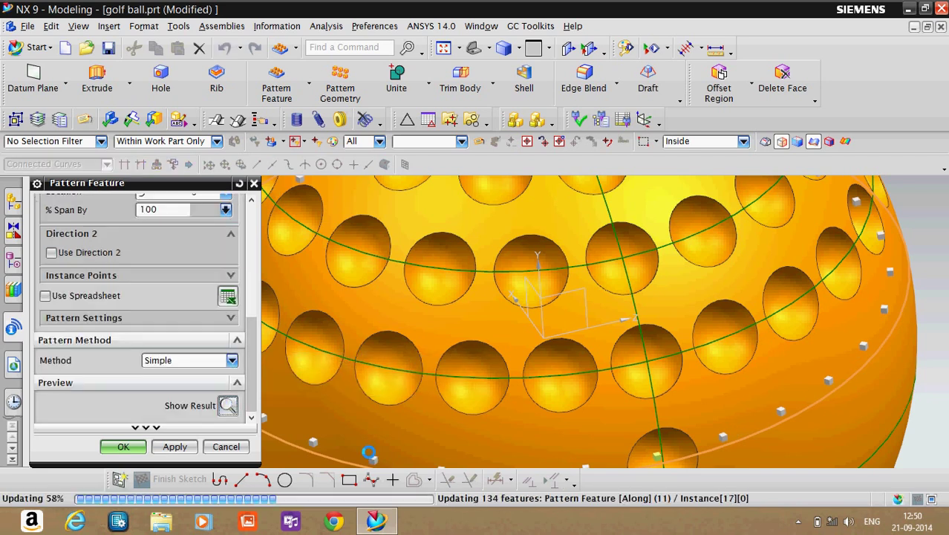
# Change the pattern count to 28 and accept the 28-dimple ring
pyautogui.scroll(3, 636, 391)
pyautogui.scroll(-4, 632, 383)
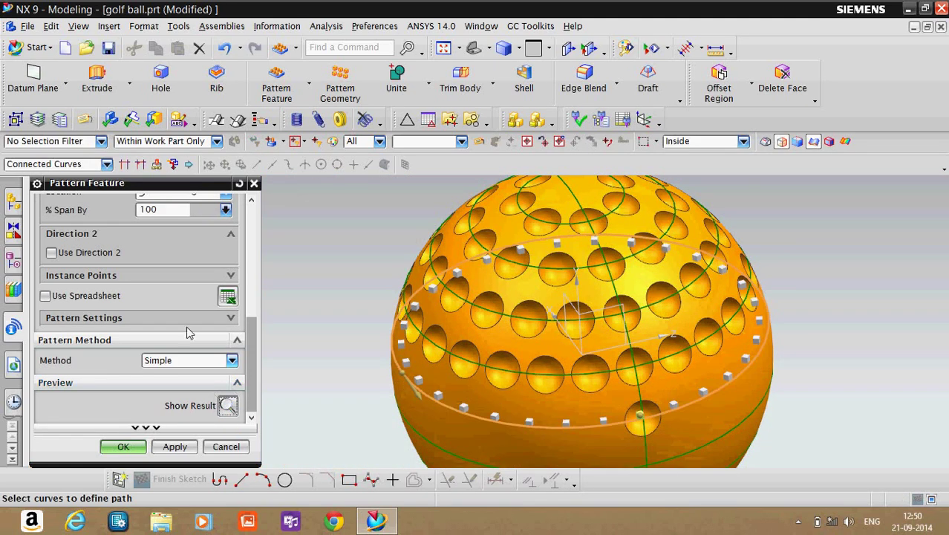
pyautogui.scroll(3, 191, 277)
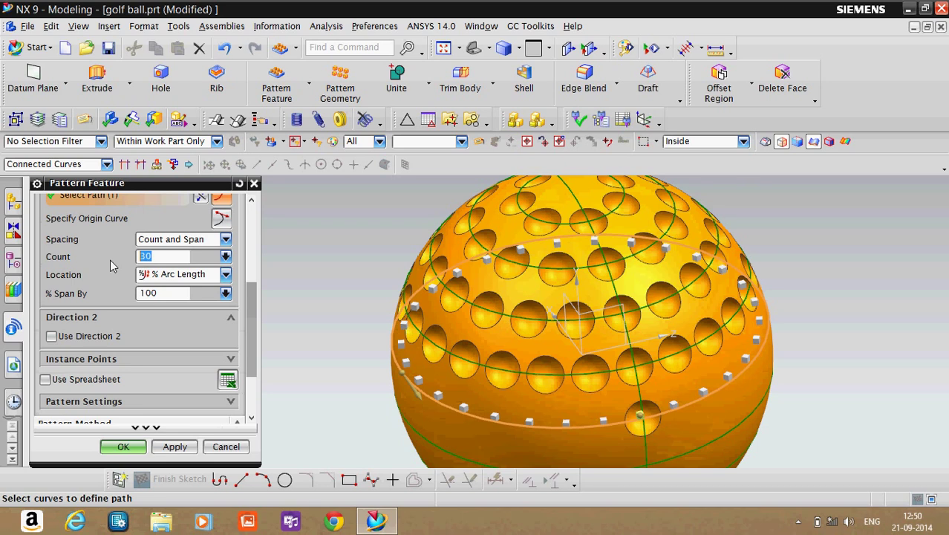
pyautogui.write('28')
pyautogui.scroll(-3, 223, 401)
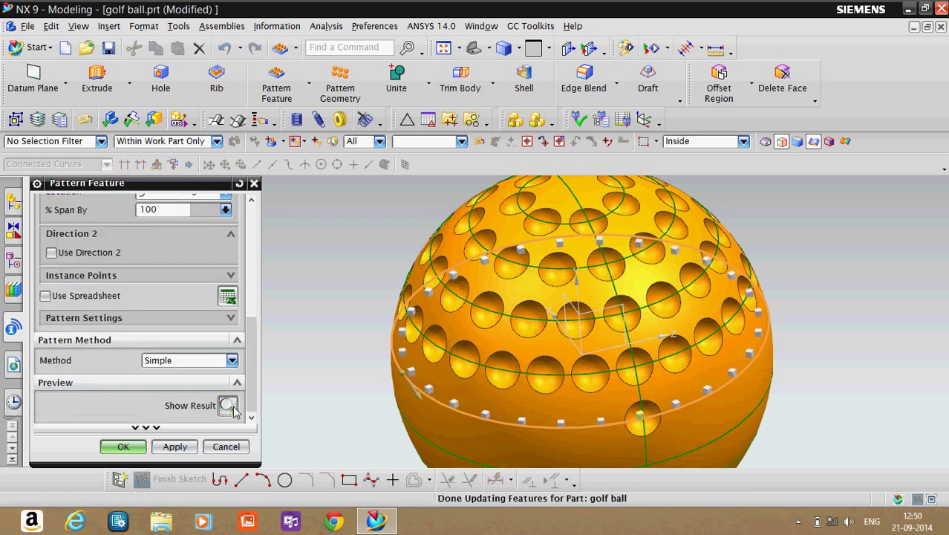
pyautogui.click(228, 405)
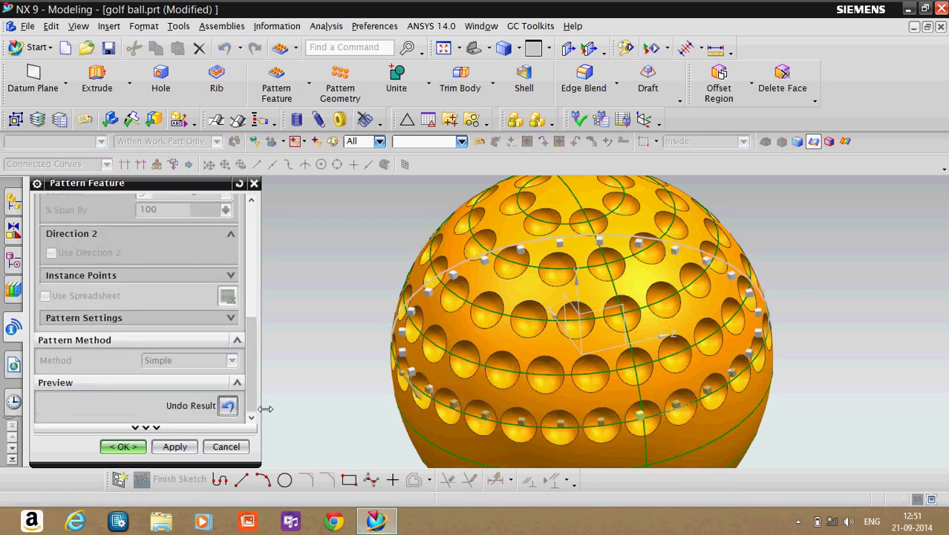
pyautogui.click(119, 446)
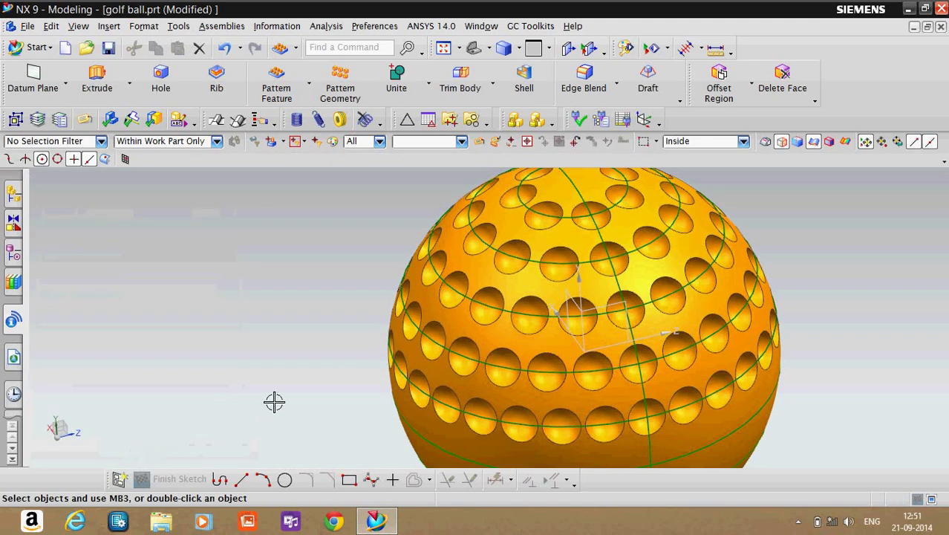
# Select the dimple pattern at the ball's top and switch to Mirror Feature
pyautogui.scroll(-3, 288, 400)
pyautogui.moveTo(677, 389)
pyautogui.keyDown('shift'); pyautogui.mouseDown(button='middle')
pyautogui.moveTo(657, 370)
pyautogui.moveTo(719, 324)
pyautogui.mouseUp(button='middle'); pyautogui.keyUp('shift')
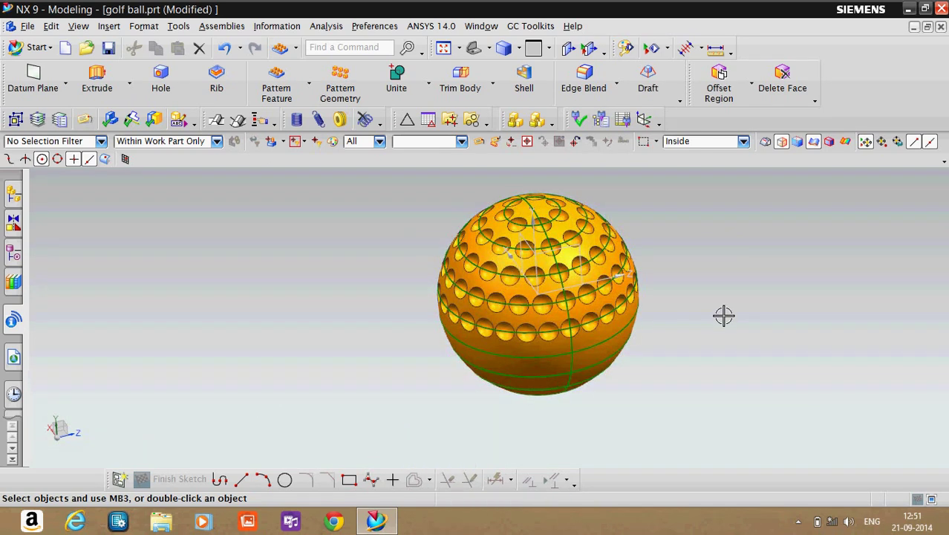
pyautogui.scroll(-1, 690, 297)
pyautogui.scroll(3, 686, 290)
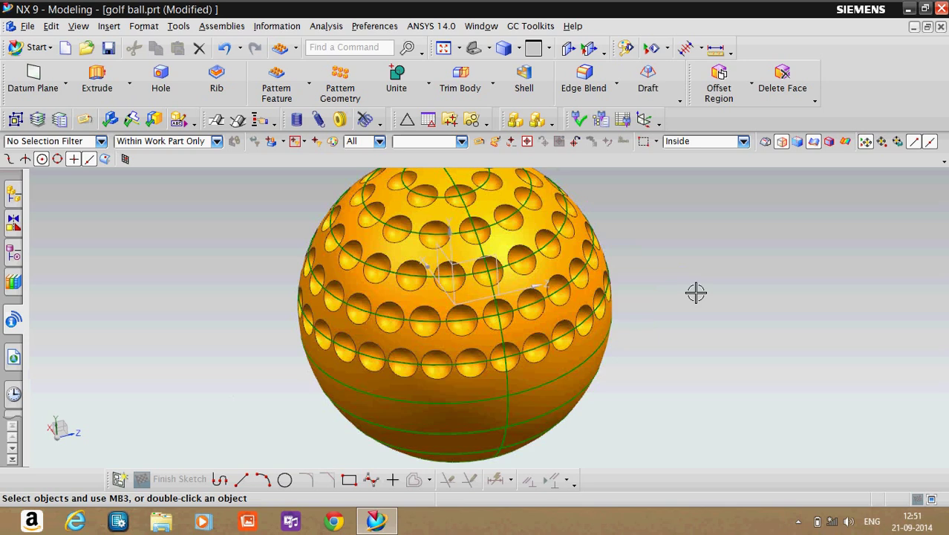
pyautogui.scroll(-1, 682, 256)
pyautogui.scroll(1, 706, 319)
pyautogui.scroll(2, 691, 304)
pyautogui.moveTo(570, 301)
pyautogui.keyDown('shift'); pyautogui.mouseDown(button='middle')
pyautogui.moveTo(775, 270)
pyautogui.moveTo(838, 225)
pyautogui.moveTo(852, 198)
pyautogui.mouseUp(button='middle'); pyautogui.keyUp('shift')
pyautogui.scroll(-3, 702, 285)
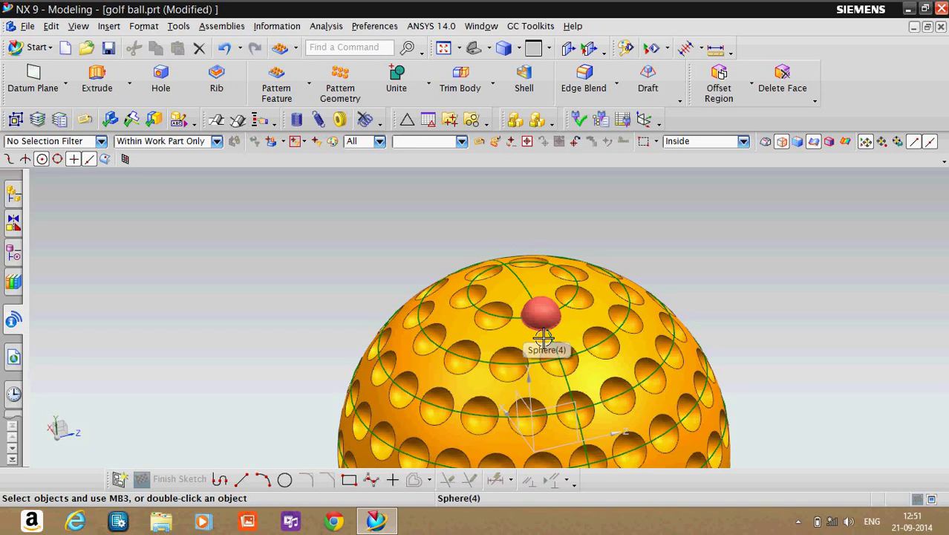
pyautogui.click(511, 337)
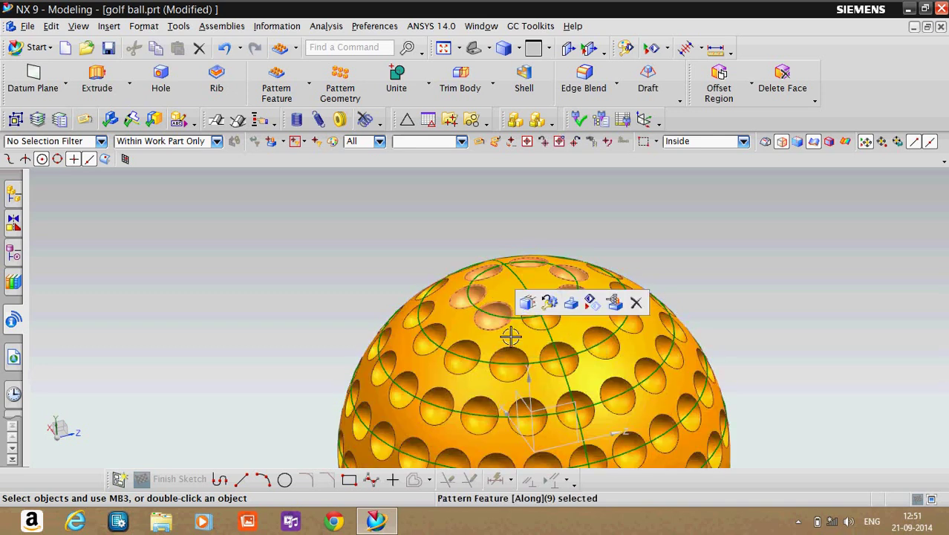
pyautogui.click(310, 87)
pyautogui.click(297, 156)
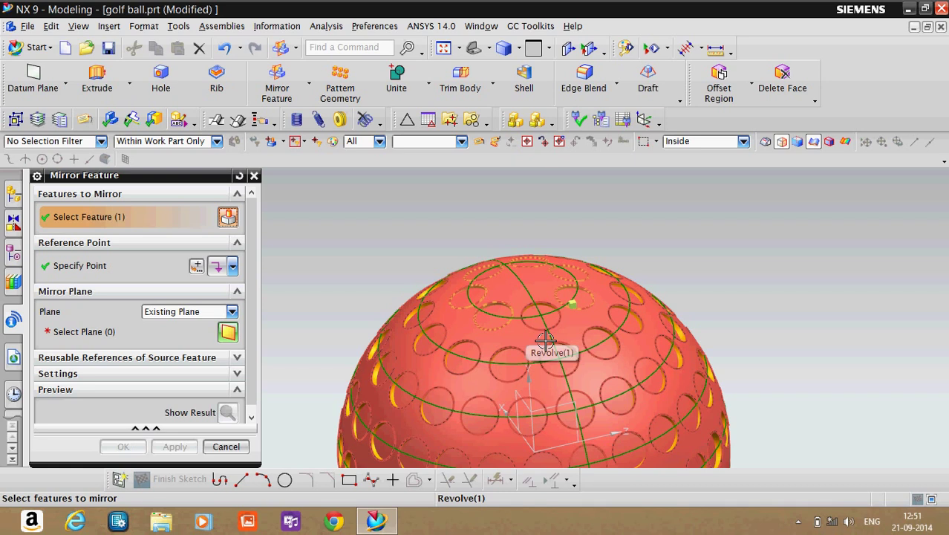
# Select the ten dimple patterns and sphere bumps, through Sphere(8), for mirroring
pyautogui.click(540, 325)
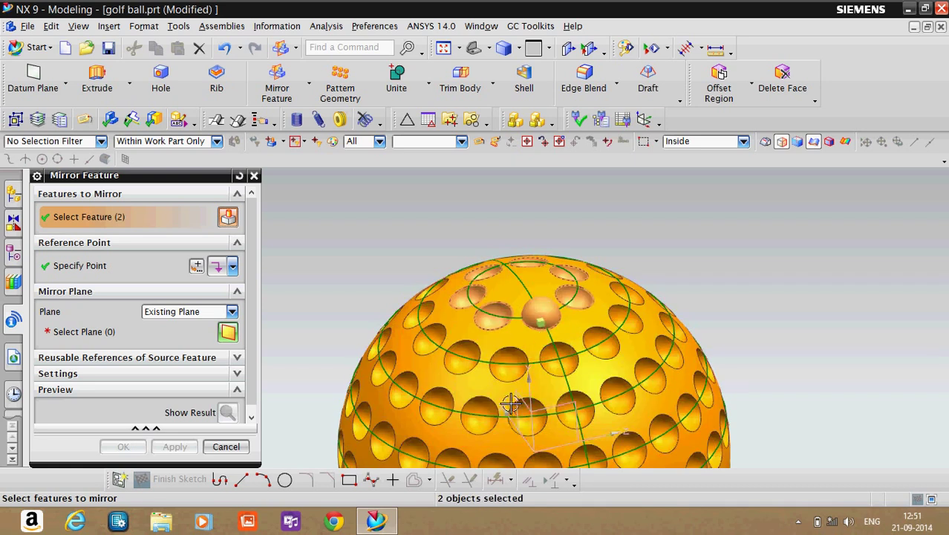
pyautogui.click(519, 390)
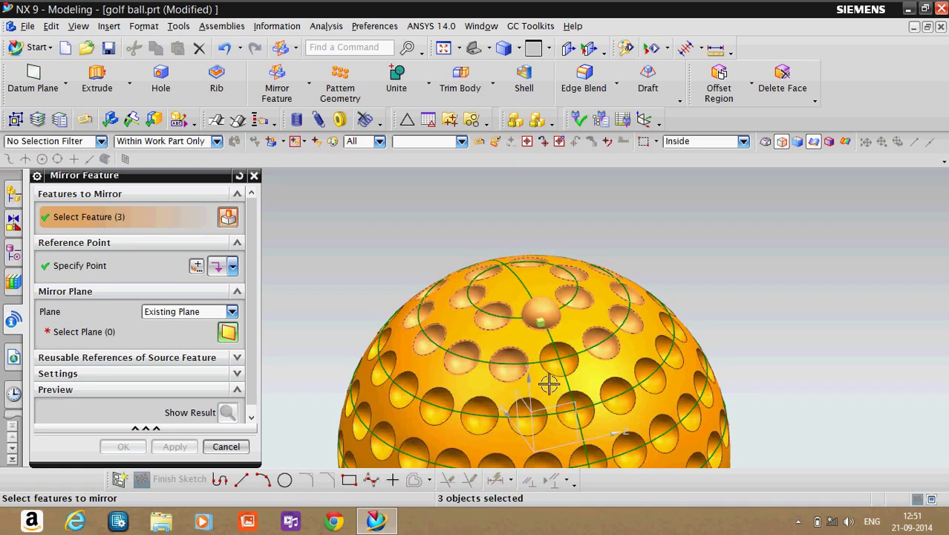
pyautogui.click(558, 364)
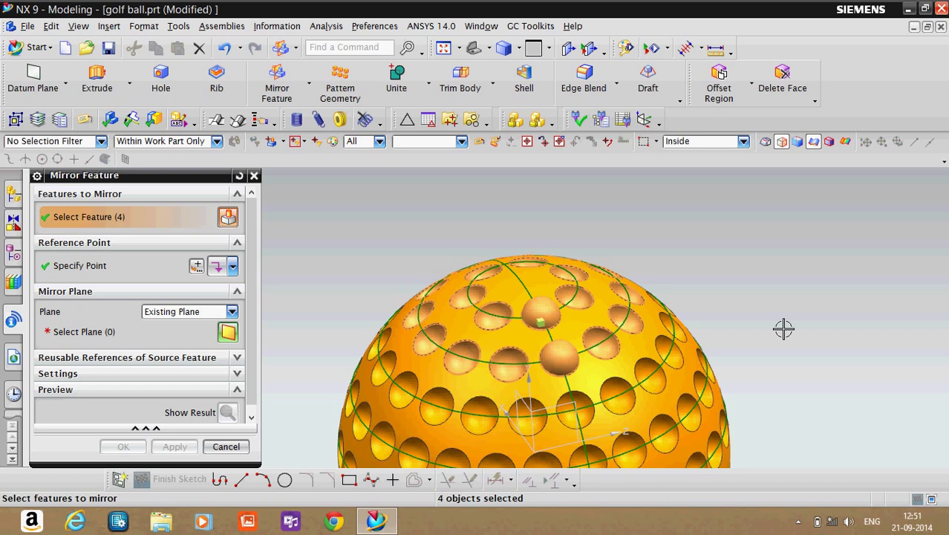
pyautogui.scroll(1, 783, 329)
pyautogui.moveTo(779, 328)
pyautogui.mouseDown(button='middle')
pyautogui.moveTo(852, 212)
pyautogui.moveTo(797, 249)
pyautogui.mouseUp(button='middle')
pyautogui.scroll(2, 489, 360)
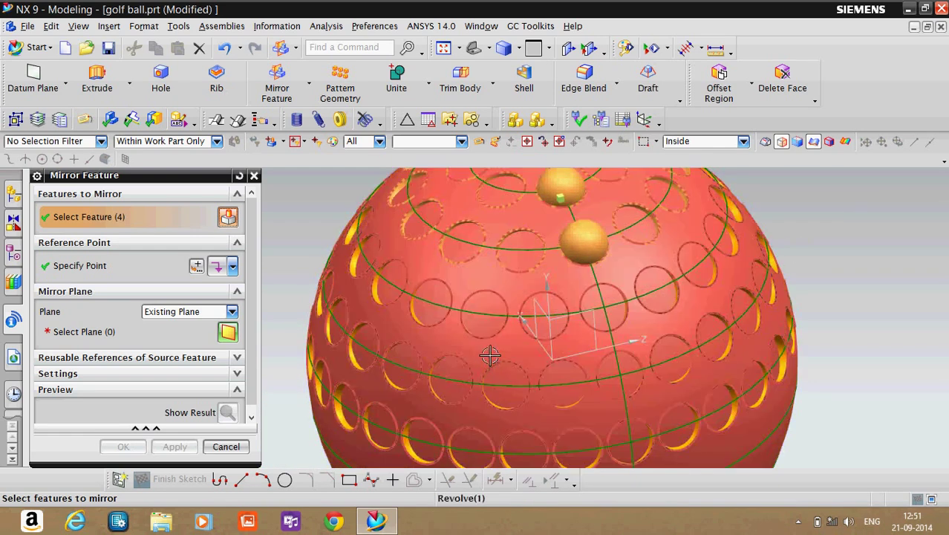
pyautogui.click(491, 346)
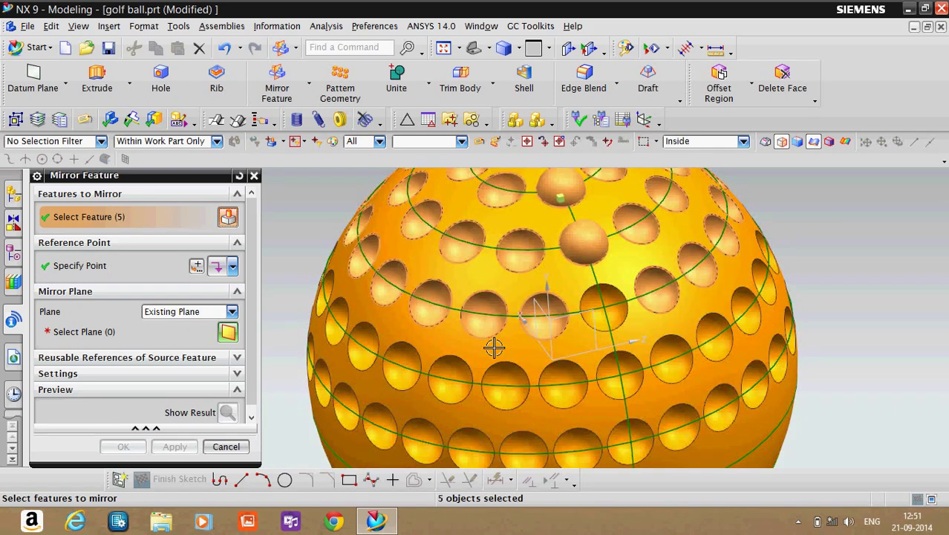
pyautogui.click(624, 322)
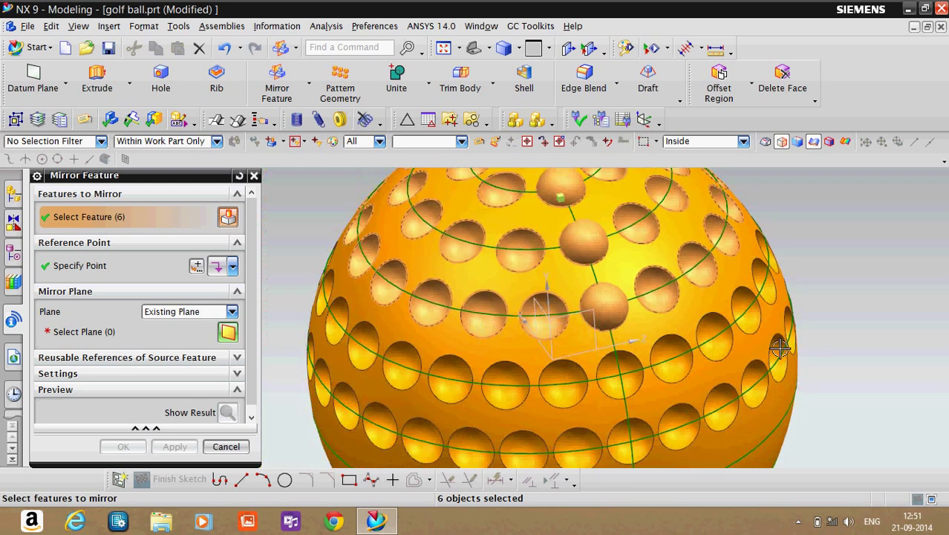
pyautogui.scroll(-2, 779, 347)
pyautogui.click(642, 390)
pyautogui.click(676, 394)
pyautogui.click(658, 440)
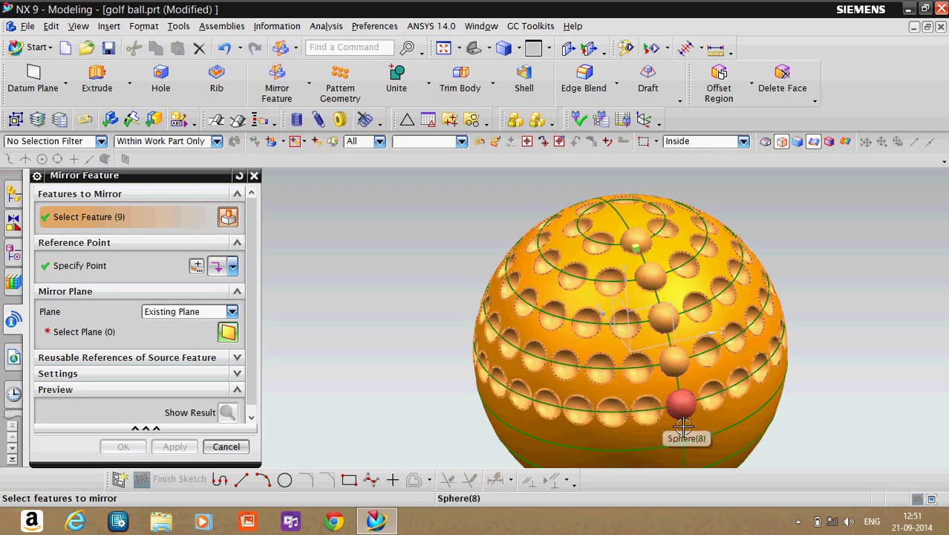
pyautogui.click(683, 425)
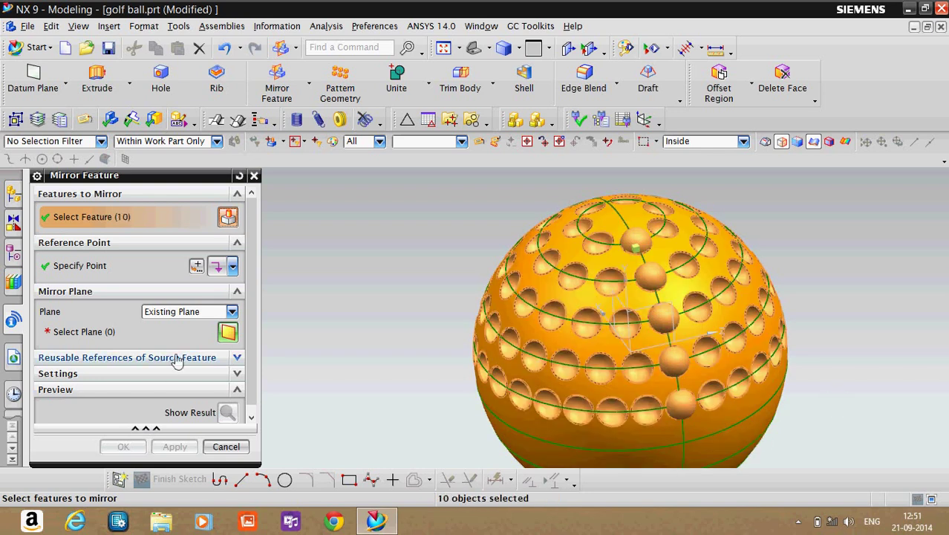
# Mirror the selected features across the datum plane and confirm
pyautogui.click(186, 332)
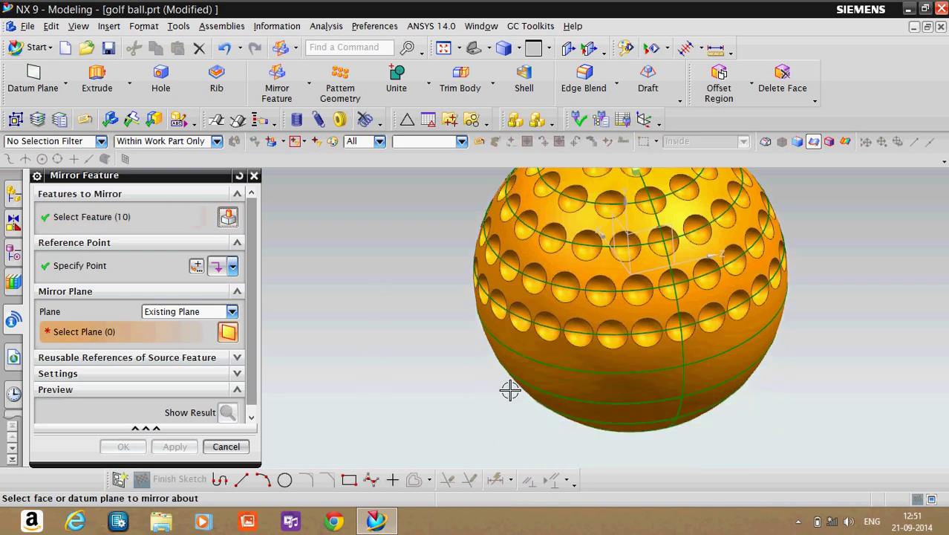
pyautogui.scroll(-3, 508, 386)
pyautogui.scroll(-2, 509, 383)
pyautogui.moveTo(681, 355); pyautogui.dragTo(683, 372, button='middle')
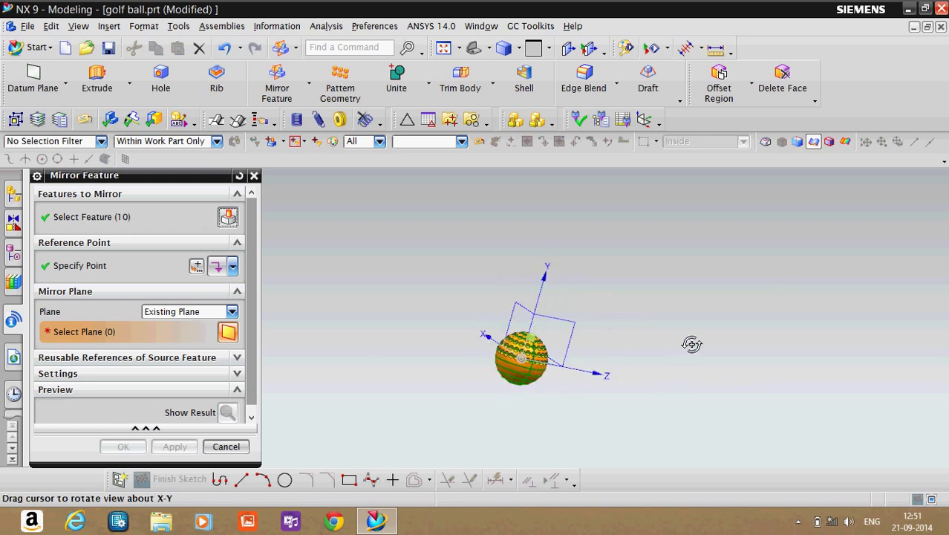
pyautogui.moveTo(682, 372); pyautogui.dragTo(618, 376, button='middle')
pyautogui.moveTo(585, 275); pyautogui.dragTo(608, 250, button='middle')
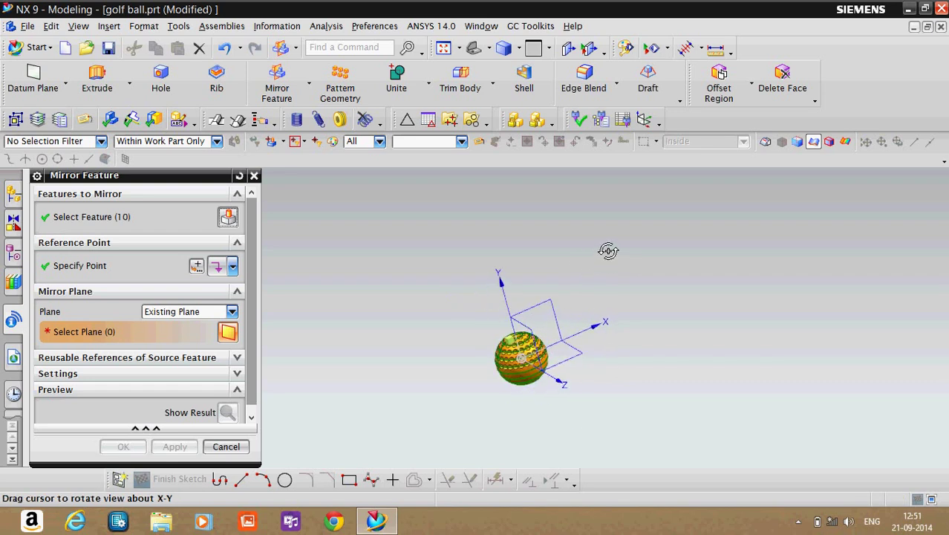
pyautogui.click(551, 306)
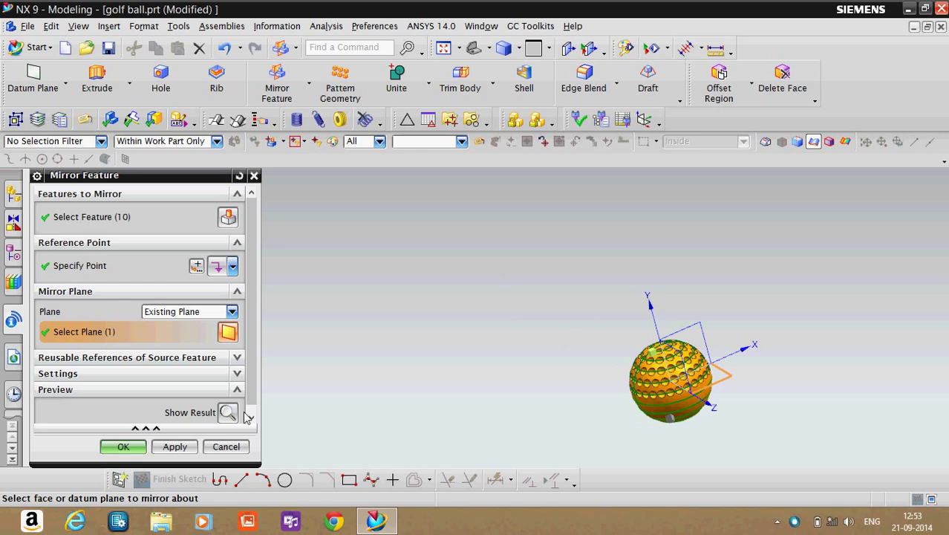
pyautogui.scroll(-1, 246, 413)
pyautogui.scroll(1, 247, 407)
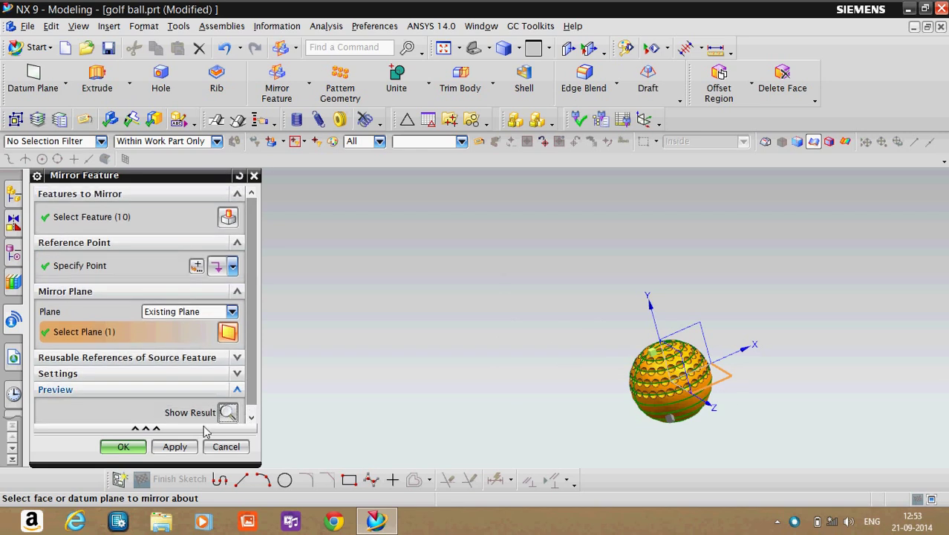
pyautogui.click(185, 444)
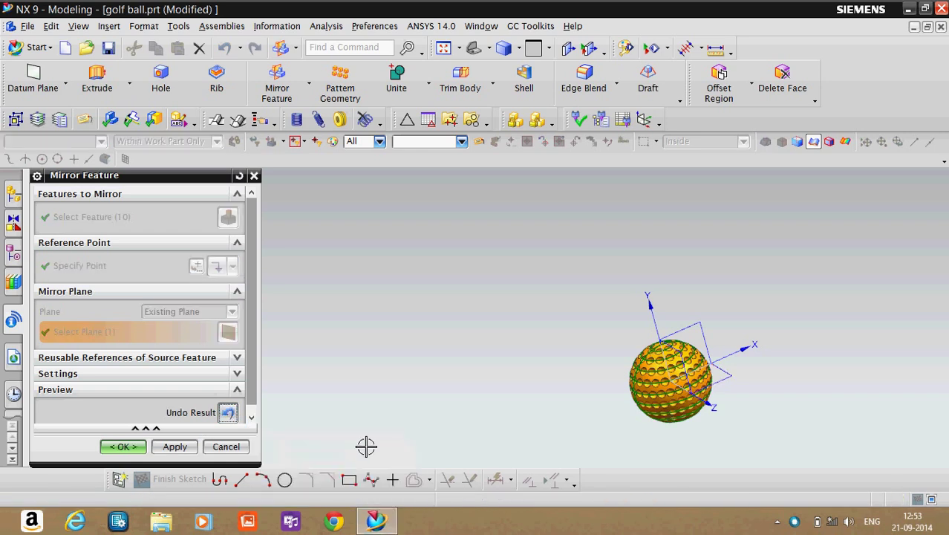
pyautogui.click(125, 447)
pyautogui.scroll(-2, 447, 406)
pyautogui.scroll(2, 447, 407)
pyautogui.scroll(-3, 447, 407)
pyautogui.scroll(-1, 441, 379)
pyautogui.keyDown('shift'); pyautogui.moveTo(441, 379); pyautogui.dragTo(222, 343, button='middle'); pyautogui.keyUp('shift')
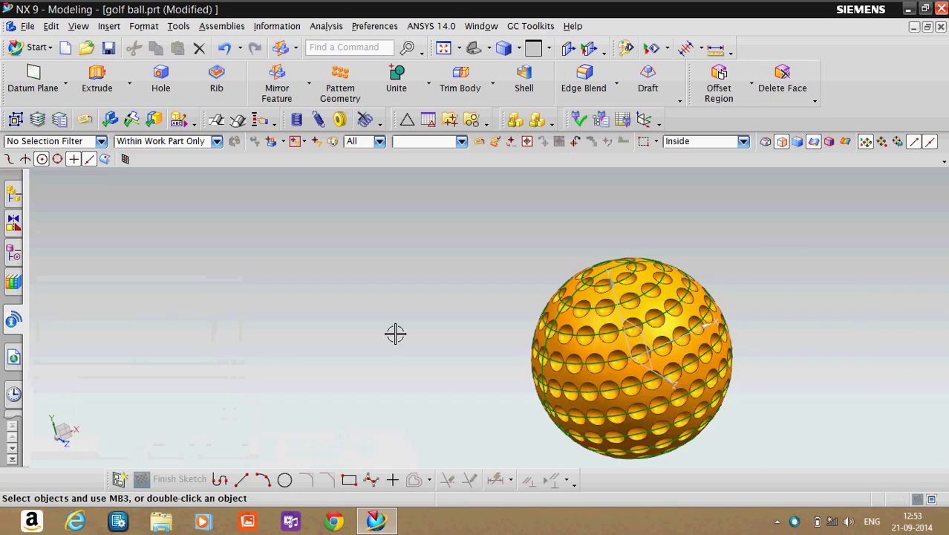
pyautogui.scroll(-2, 709, 360)
pyautogui.scroll(-1, 788, 307)
pyautogui.scroll(3, 788, 307)
pyautogui.moveTo(789, 307); pyautogui.dragTo(715, 346, button='middle')
pyautogui.moveTo(407, 233); pyautogui.dragTo(447, 218, button='middle')
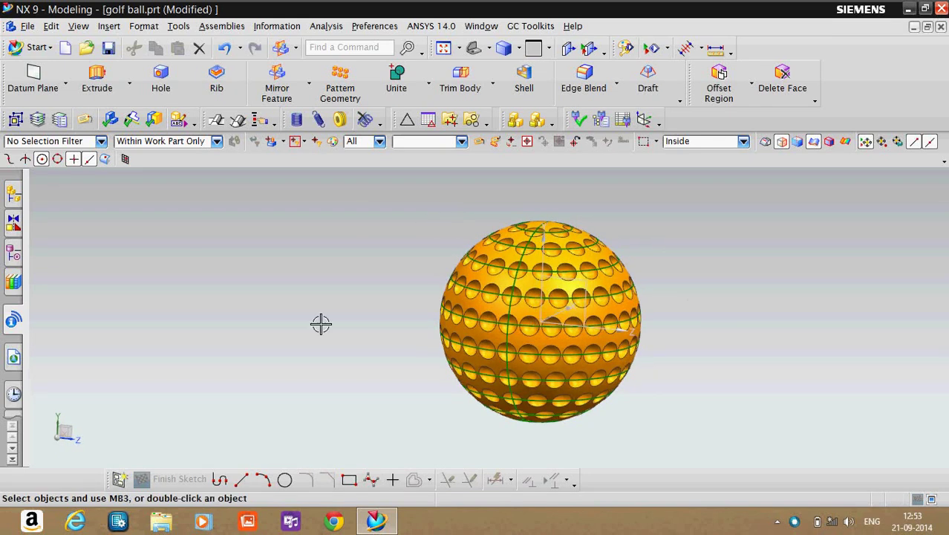
pyautogui.scroll(-2, 513, 294)
pyautogui.scroll(-2, 516, 292)
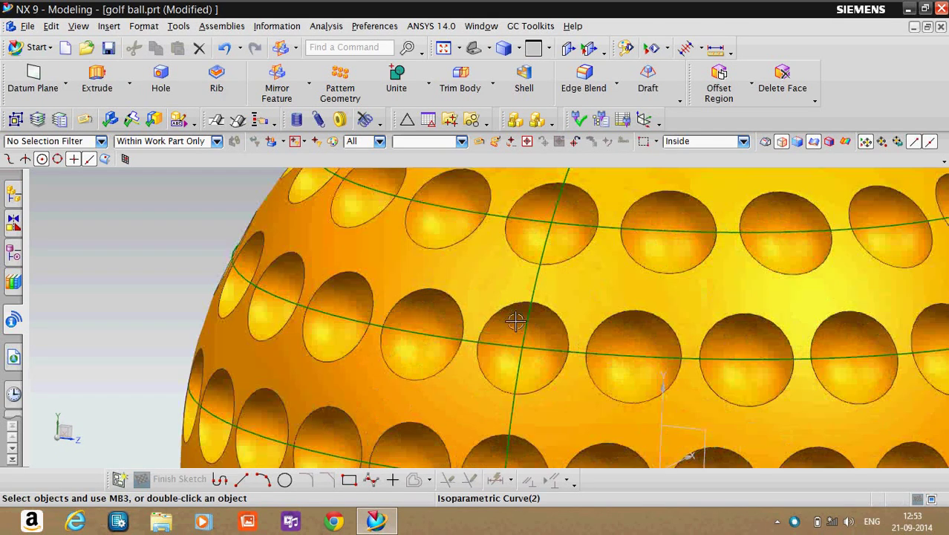
pyautogui.click(501, 226)
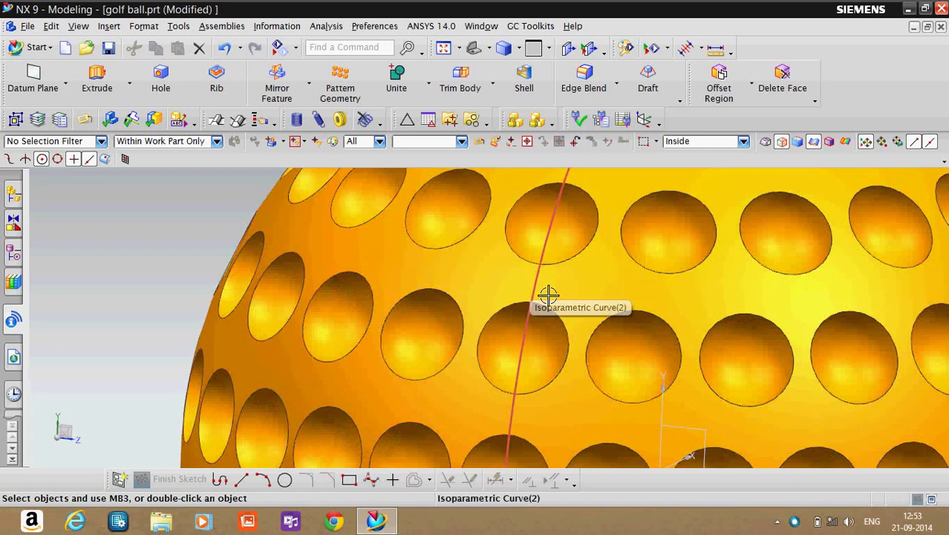
pyautogui.click(546, 295)
pyautogui.click(626, 263)
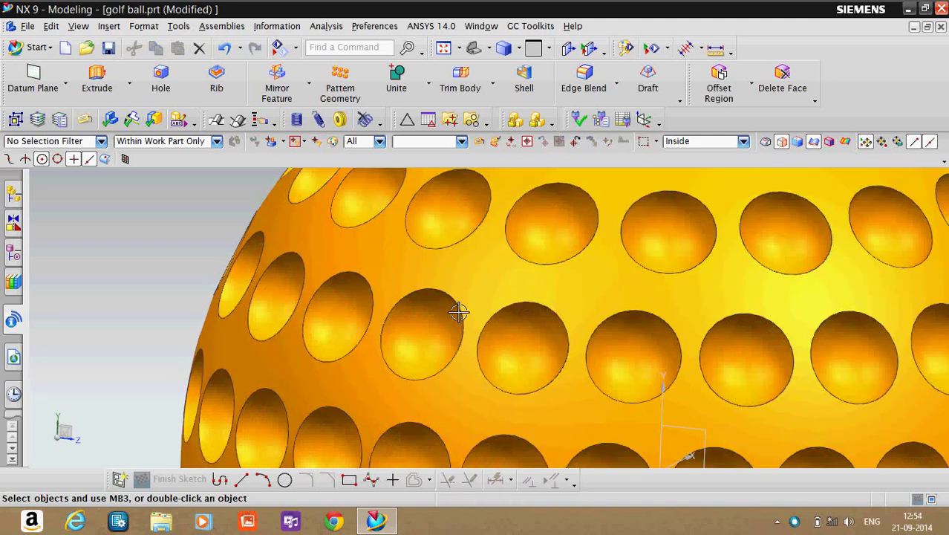
pyautogui.hotkey('ctrl', 'f')
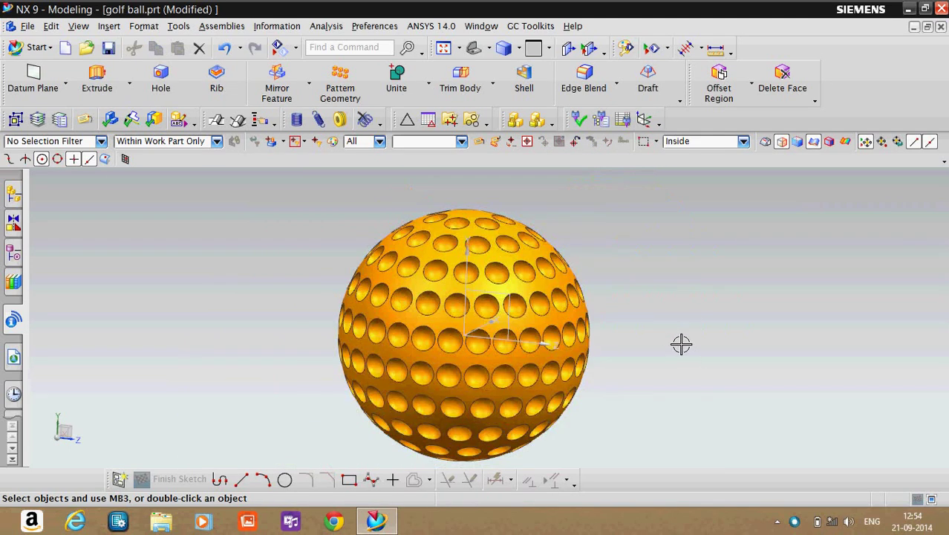
pyautogui.scroll(-1, 681, 343)
pyautogui.click(108, 27)
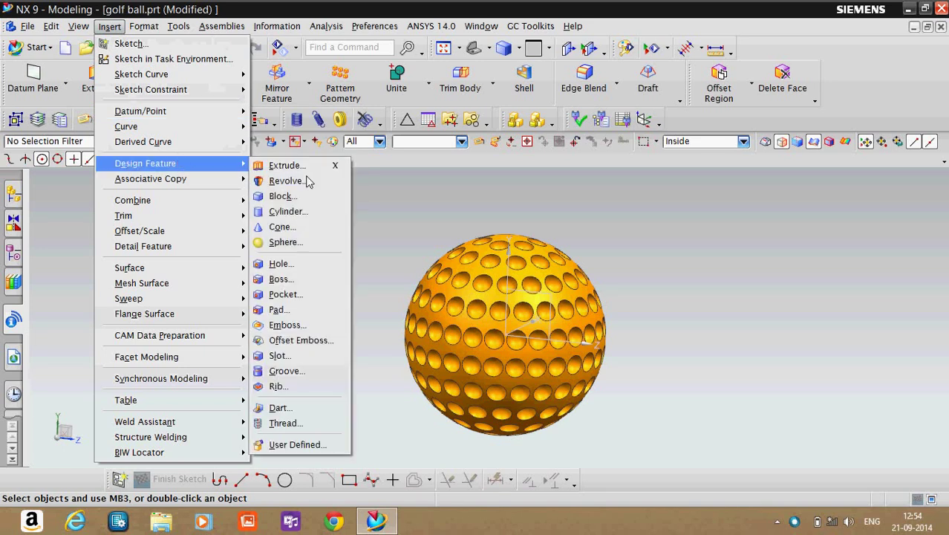
# Subtract a 50 mm sphere centred at YC 250 to cut the top pole
pyautogui.click(286, 240)
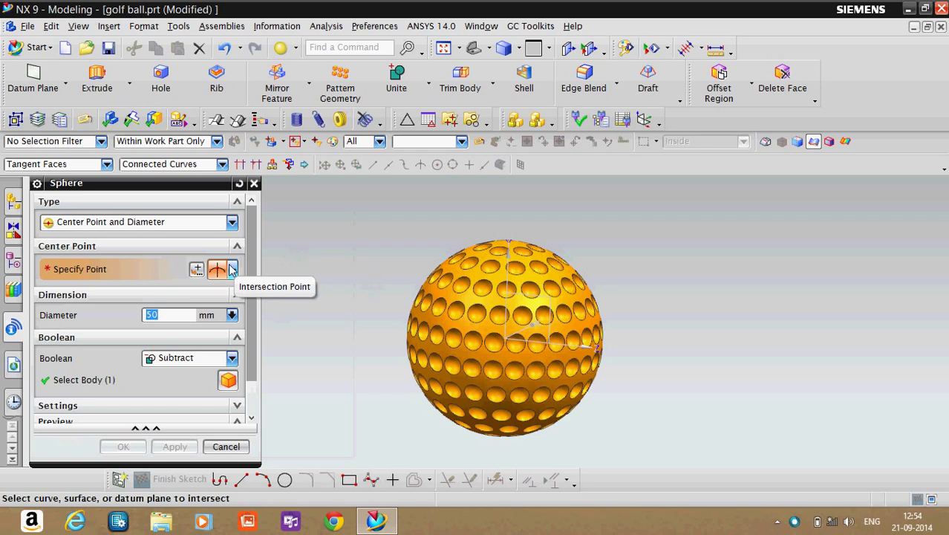
pyautogui.click(197, 268)
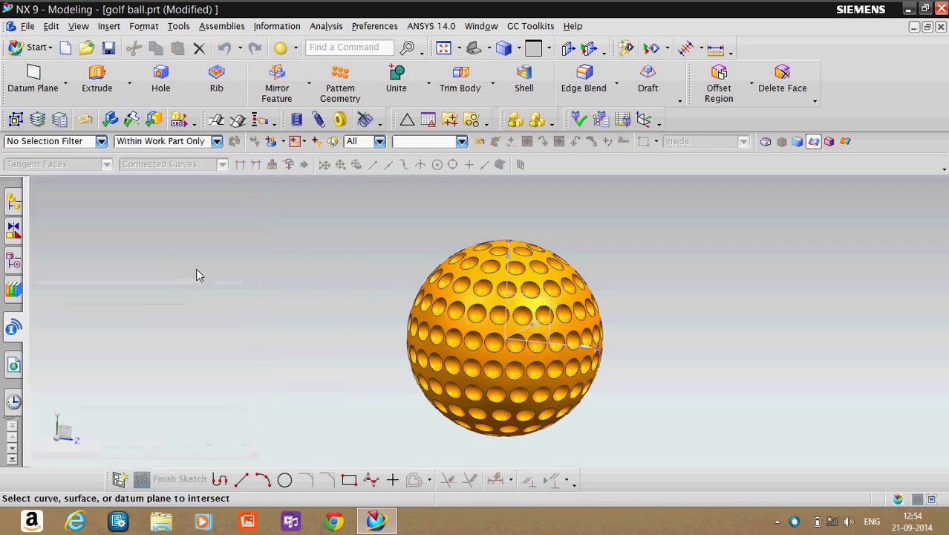
pyautogui.press('Tab')
pyautogui.write('250')
pyautogui.press('Return')
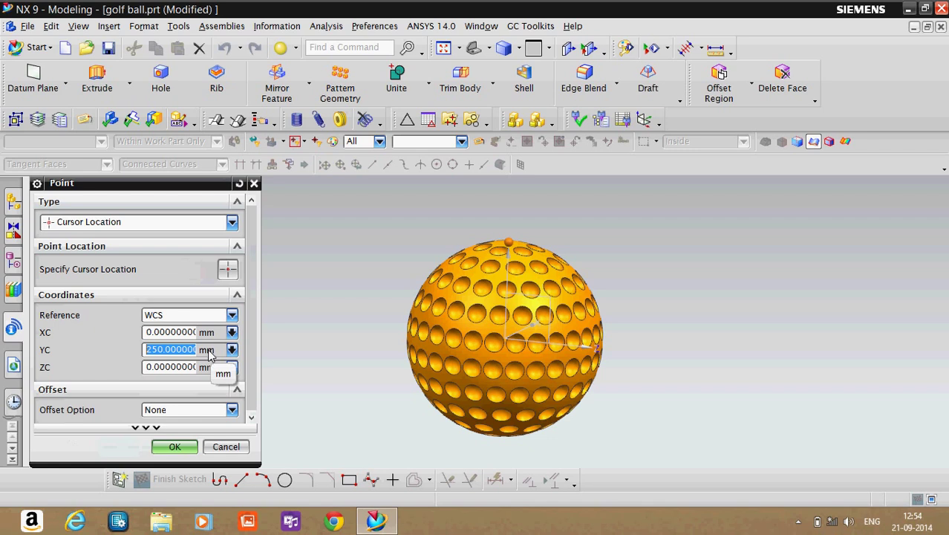
pyautogui.click(175, 449)
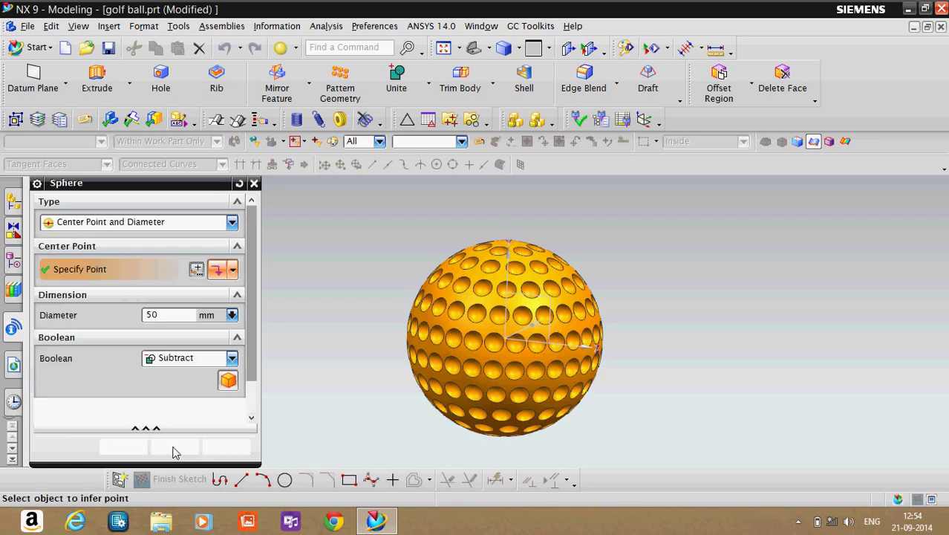
pyautogui.click(126, 449)
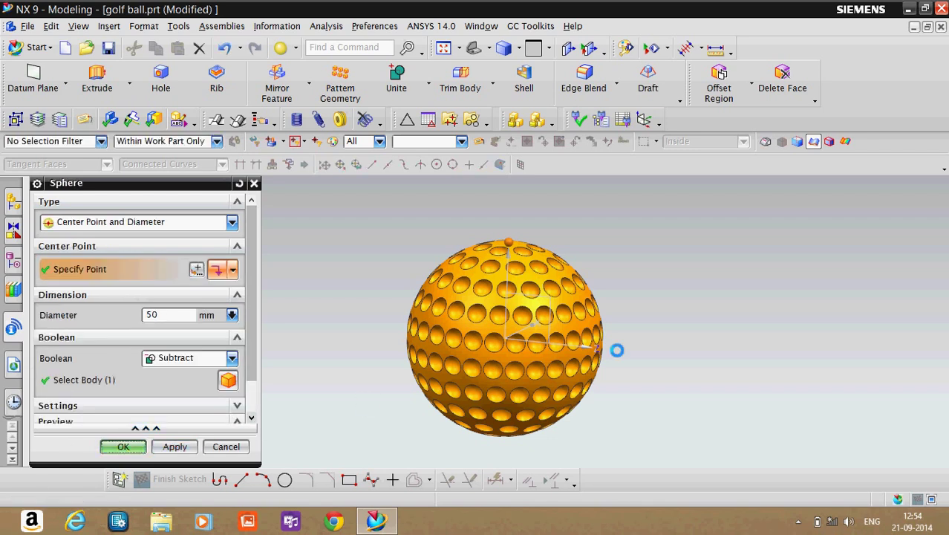
pyautogui.moveTo(712, 288); pyautogui.dragTo(736, 182, button='middle')
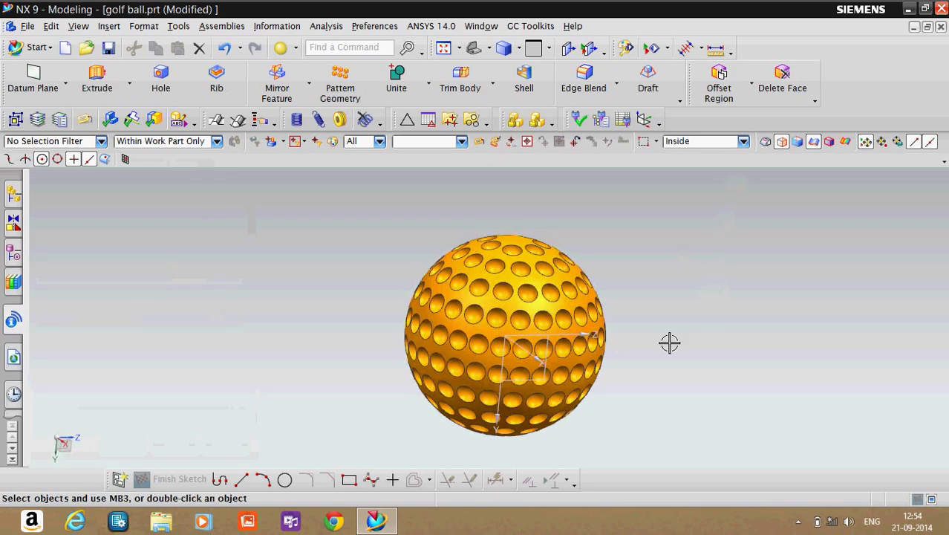
pyautogui.moveTo(669, 342)
pyautogui.mouseDown(button='middle')
pyautogui.moveTo(648, 475)
pyautogui.moveTo(663, 248)
pyautogui.mouseUp(button='middle')
# Subtract a second 50 mm sphere centred at YC -250 at the bottom pole
pyautogui.click(282, 48)
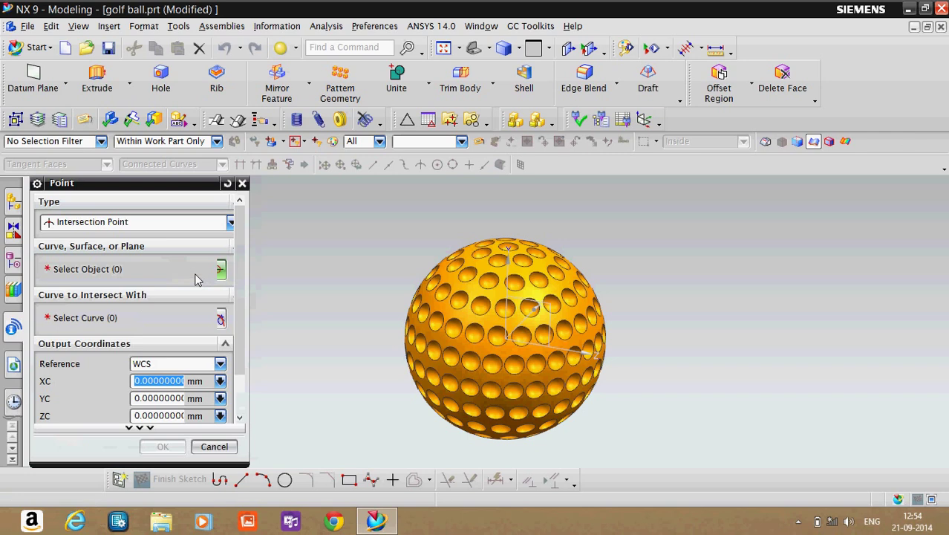
pyautogui.press('Tab')
pyautogui.write('-')
pyautogui.press('Return')
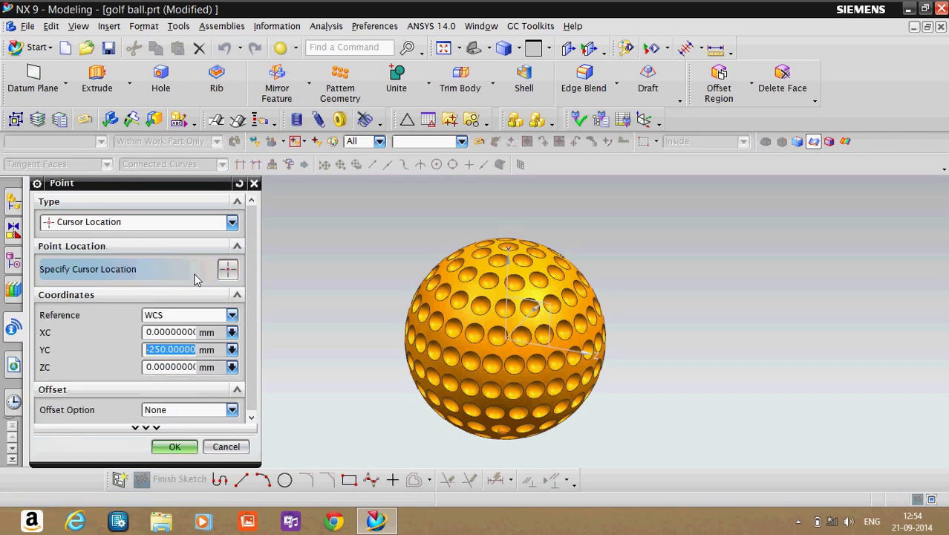
pyautogui.click(168, 446)
pyautogui.click(128, 451)
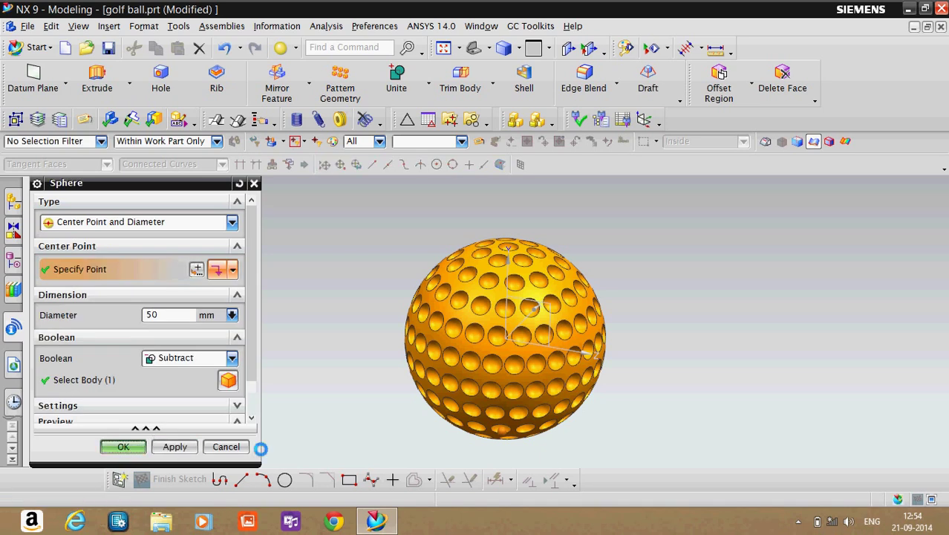